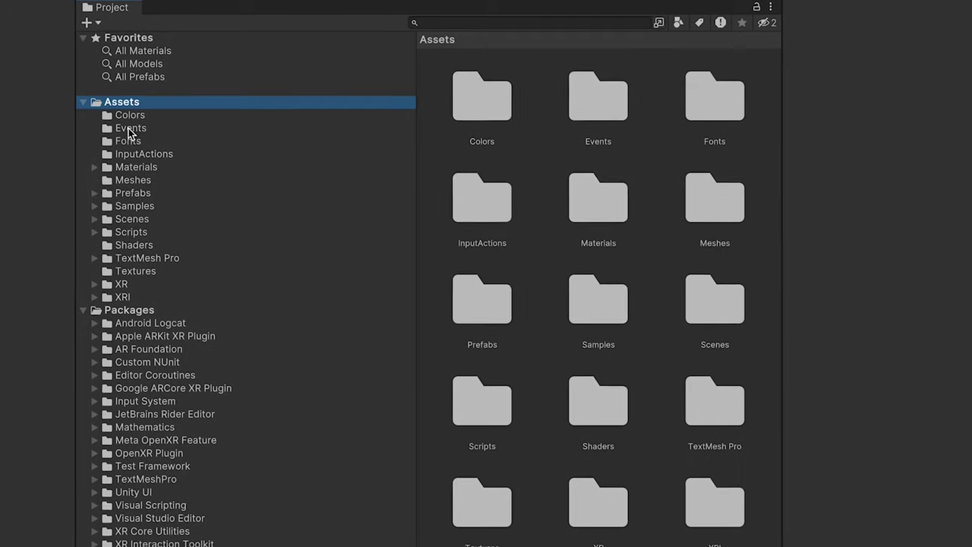
Step: Expand Assets > Scenes in the Project window to reveal the sample scene subfolders
{"action": "left_click", "coordinate": [95, 219]}
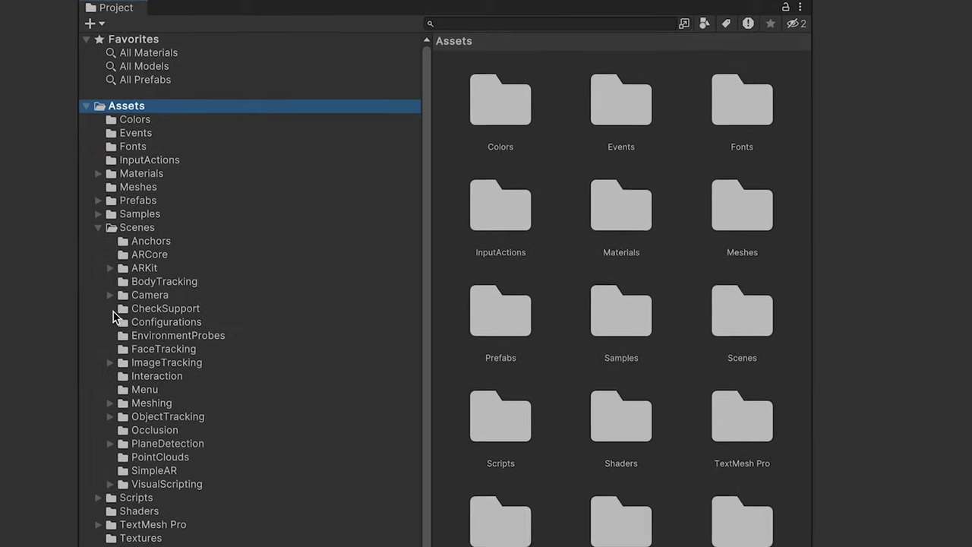
Step: Open the SimpleAR folder and select the SimpleAR scene asset
{"action": "left_click", "coordinate": [147, 449]}
{"action": "left_click", "coordinate": [644, 107]}
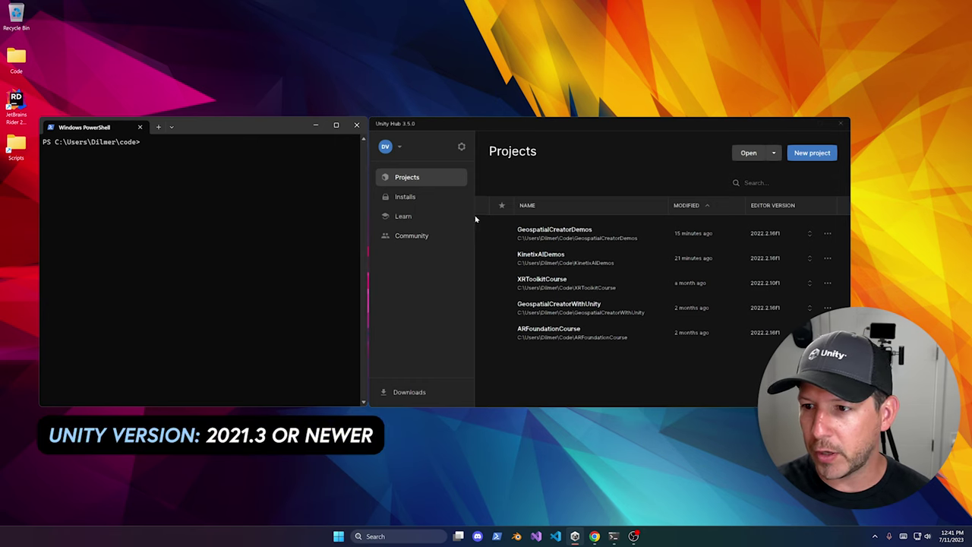
Step: Check the installed editors (2023.1.0b10, 2023.1.0b7, 2022.2.16f1, 2022.2.10f1), then focus PowerShell
{"action": "left_click", "coordinate": [444, 197]}
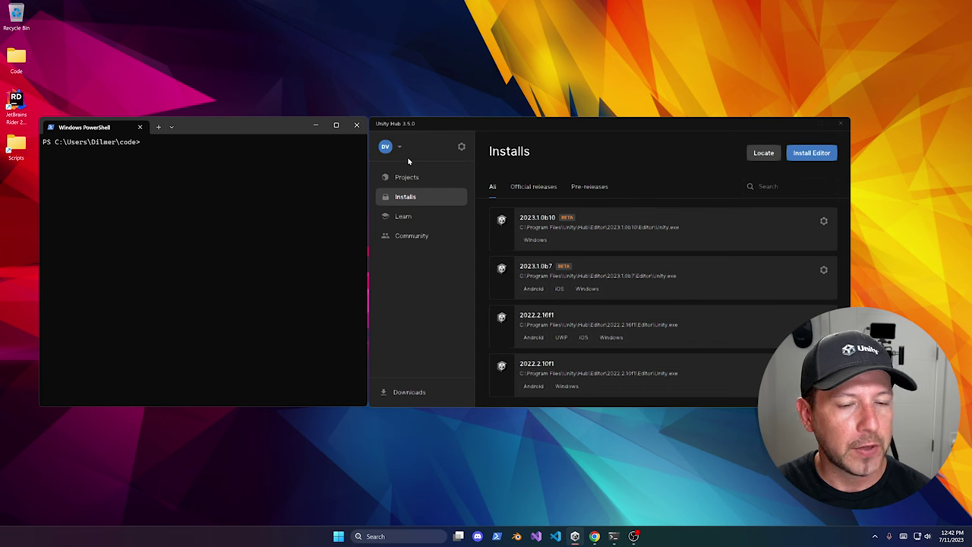
{"action": "left_click", "coordinate": [192, 204]}
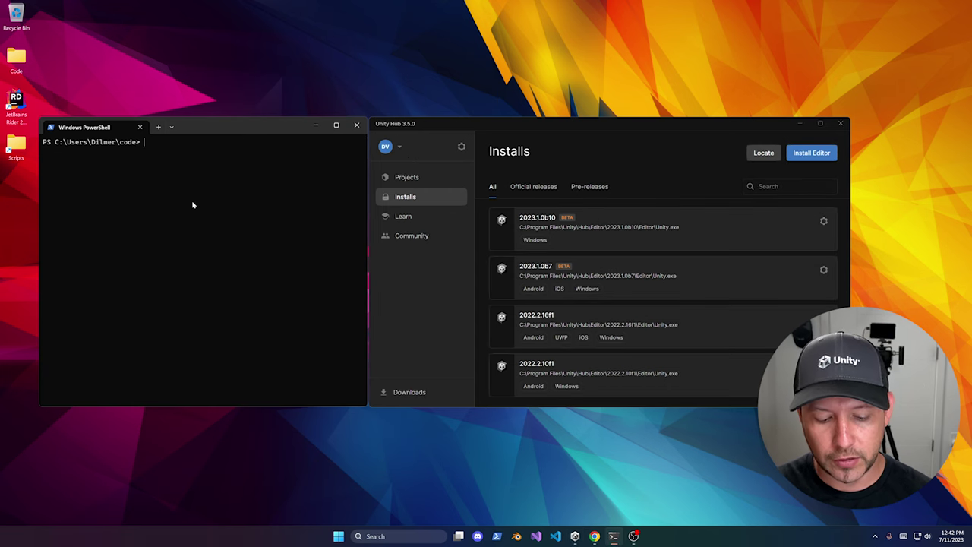
Step: Run git clone with the pasted arfoundation-samples GitHub URL
{"action": "type", "text": "git clone"}
{"action": "type", "text": "https://github.com/Unity-Technologies/arfoundation-samples/"}
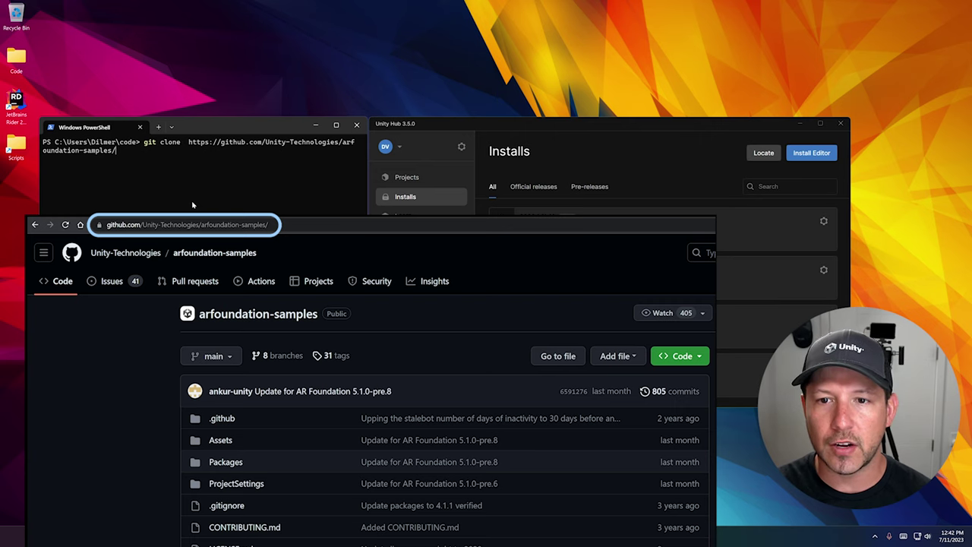
{"action": "key", "text": "Return"}
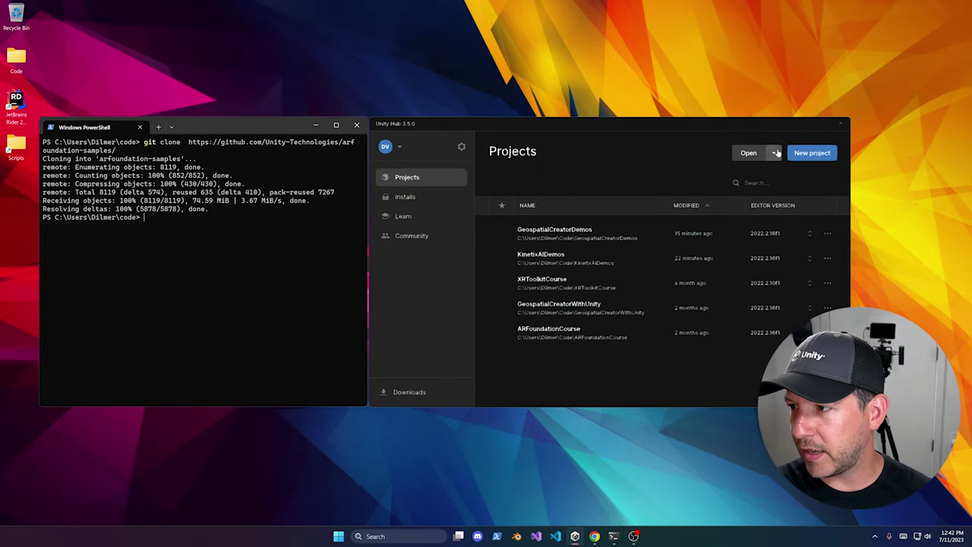
{"action": "left_click", "coordinate": [776, 153]}
Step: Add arfoundation-samples from disk and open it with editor 2022.2.16f1 instead of 2023.1.0b14
{"action": "left_click", "coordinate": [769, 171]}
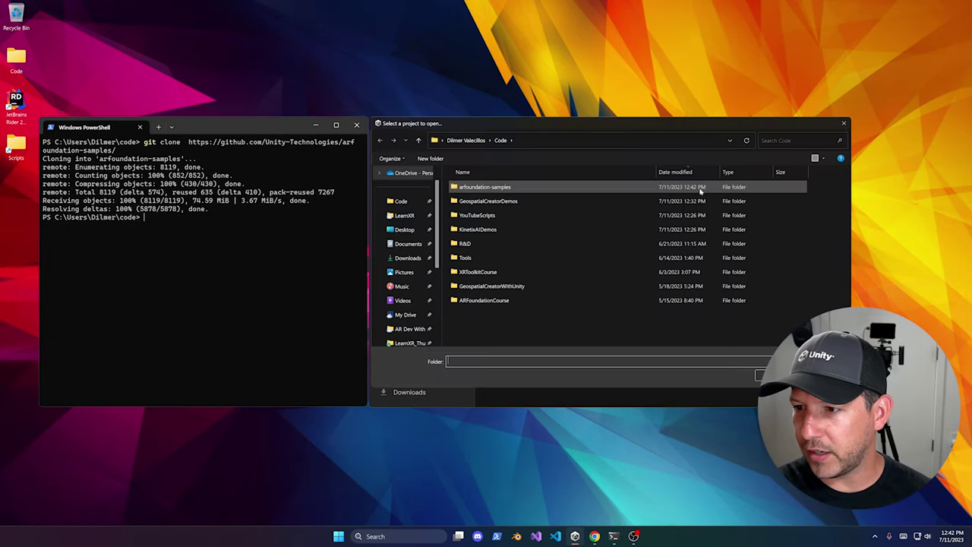
{"action": "double_click", "coordinate": [516, 191]}
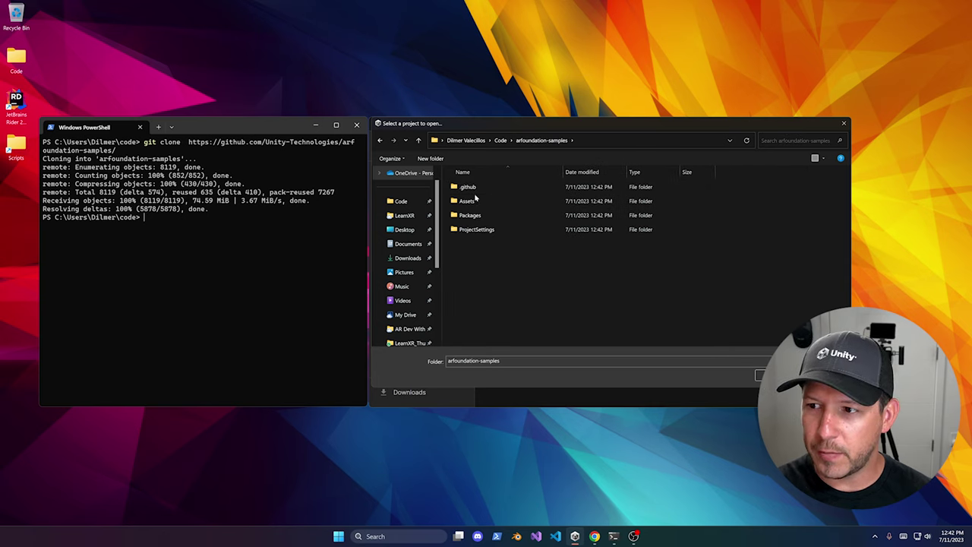
{"action": "left_click", "coordinate": [769, 375]}
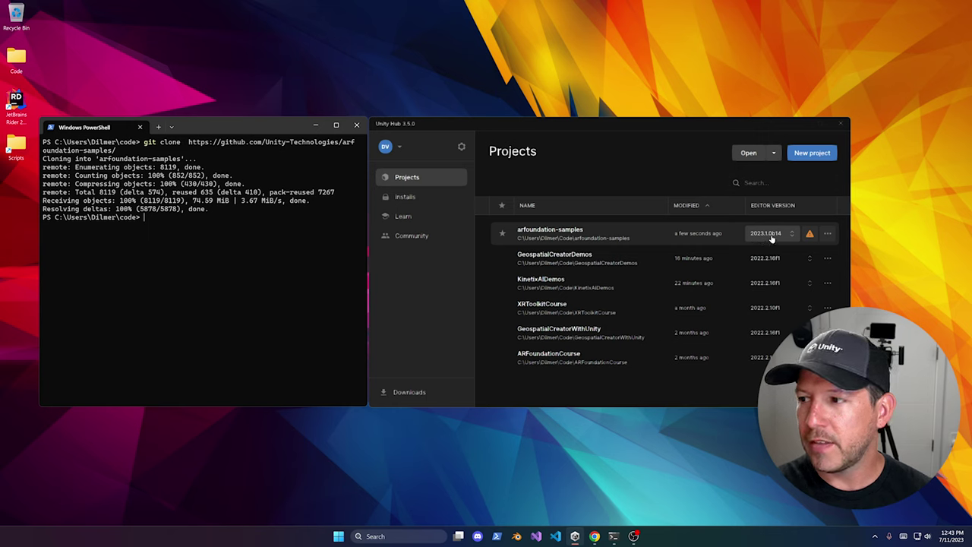
{"action": "left_click", "coordinate": [772, 237]}
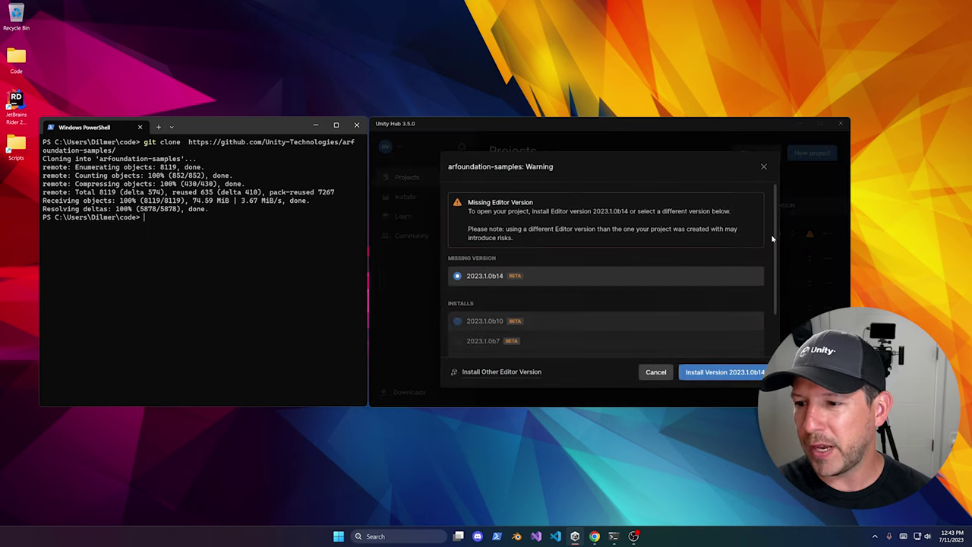
{"action": "scroll", "coordinate": [490, 327], "scroll_direction": "down", "scroll_amount": 1}
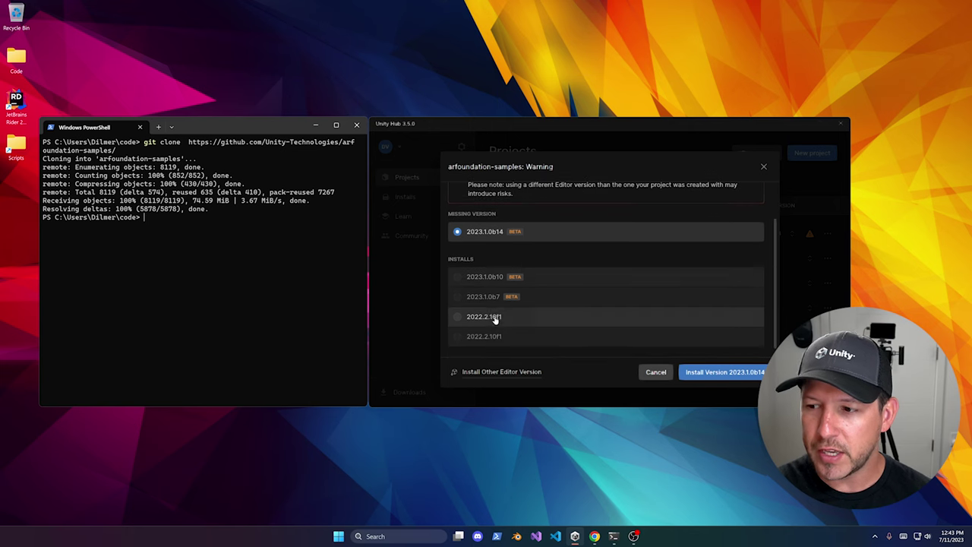
{"action": "left_click", "coordinate": [492, 315]}
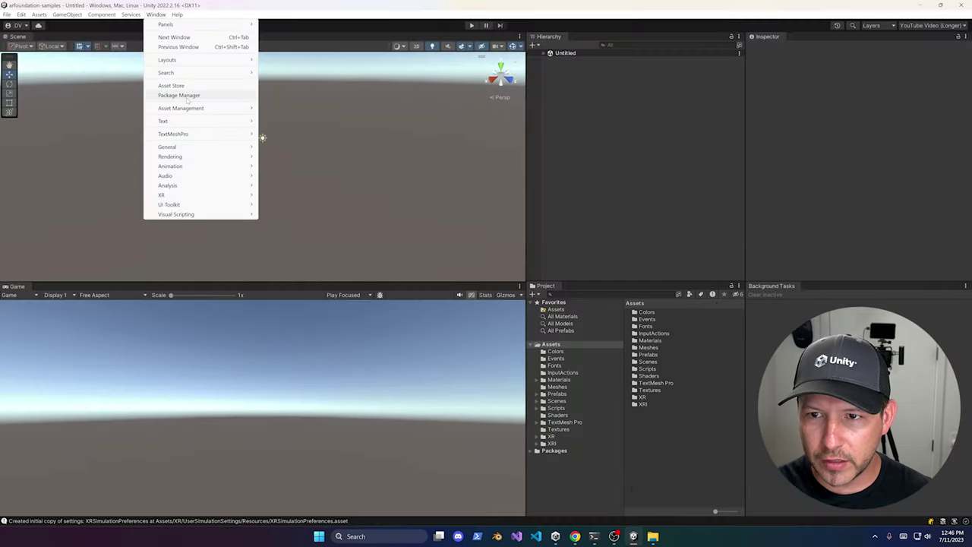
{"action": "left_click", "coordinate": [186, 100]}
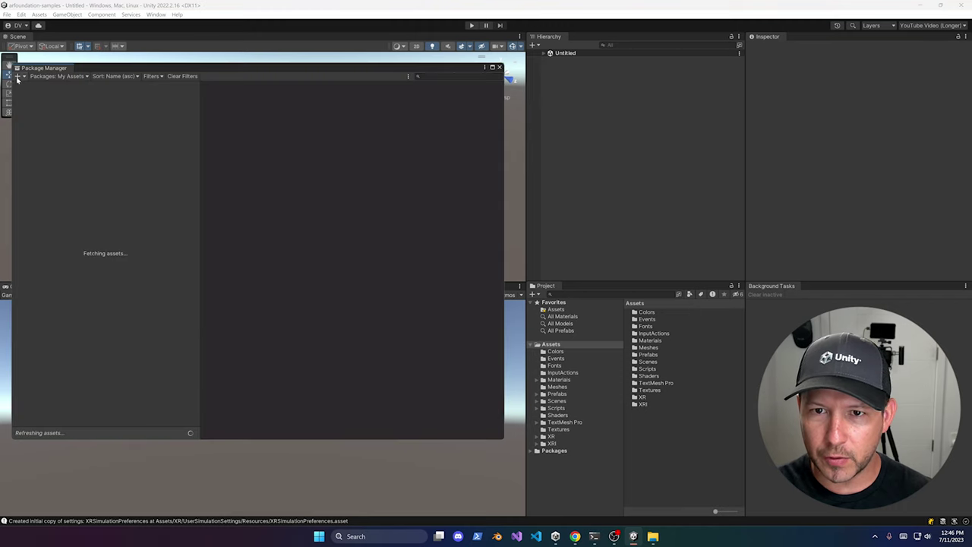
Step: Add the com.unity.xr.meta-openxr package by name and review its dependencies
{"action": "left_click", "coordinate": [17, 76]}
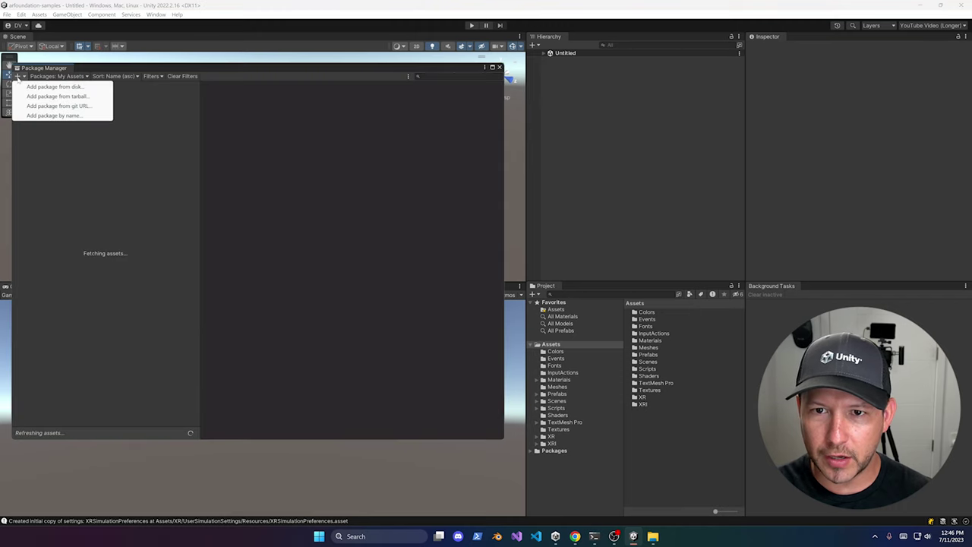
{"action": "left_click", "coordinate": [52, 115]}
{"action": "type", "text": "com.unity.xr.meta-openxr"}
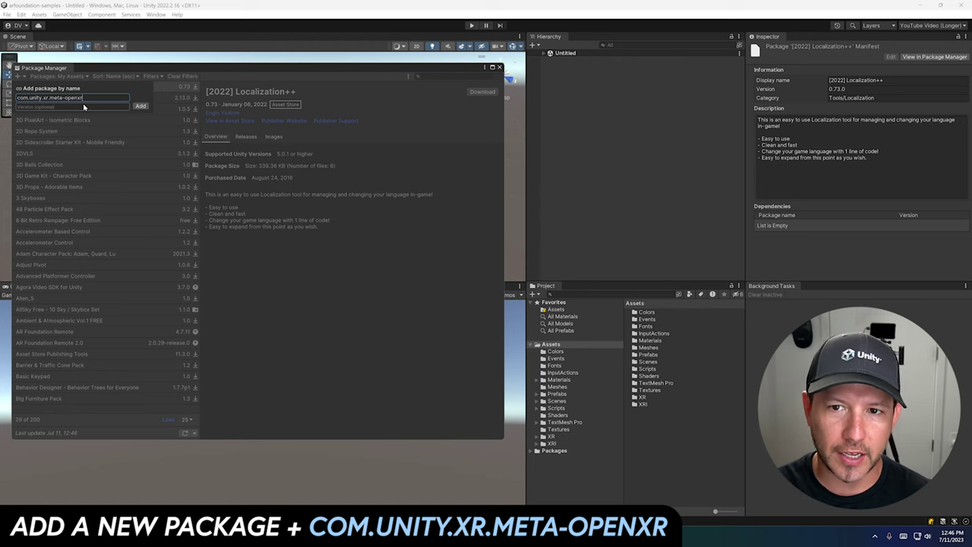
{"action": "left_click", "coordinate": [140, 105]}
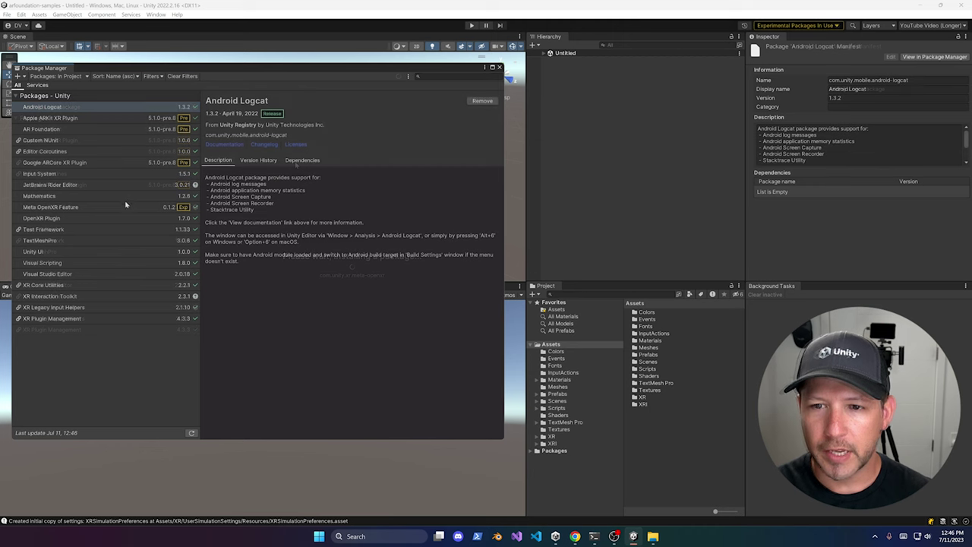
{"action": "left_click", "coordinate": [303, 187]}
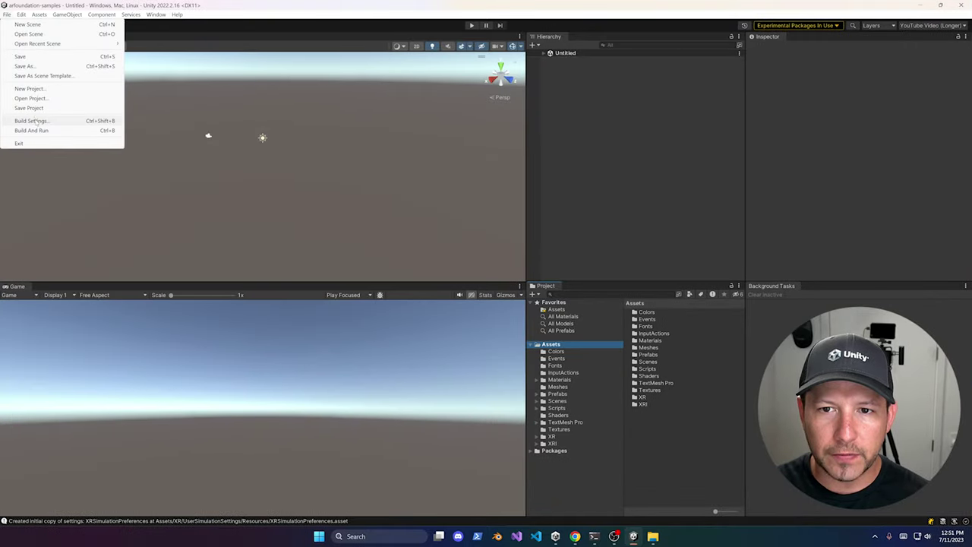
Step: Duplicate the Anchors scene and rename the copy AnchorsV2
{"action": "left_click", "coordinate": [37, 121]}
{"action": "left_click", "coordinate": [361, 244]}
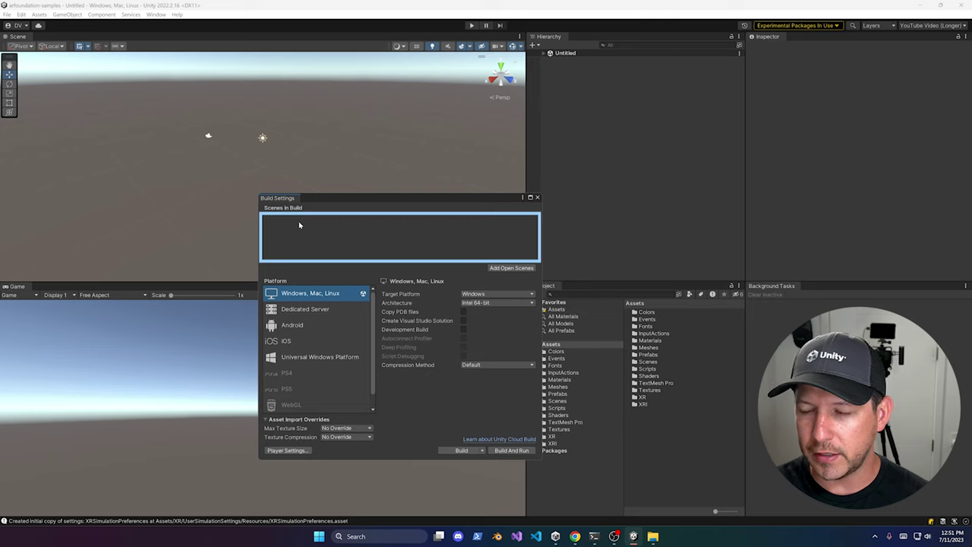
{"action": "left_click", "coordinate": [568, 401]}
{"action": "double_click", "coordinate": [650, 314]}
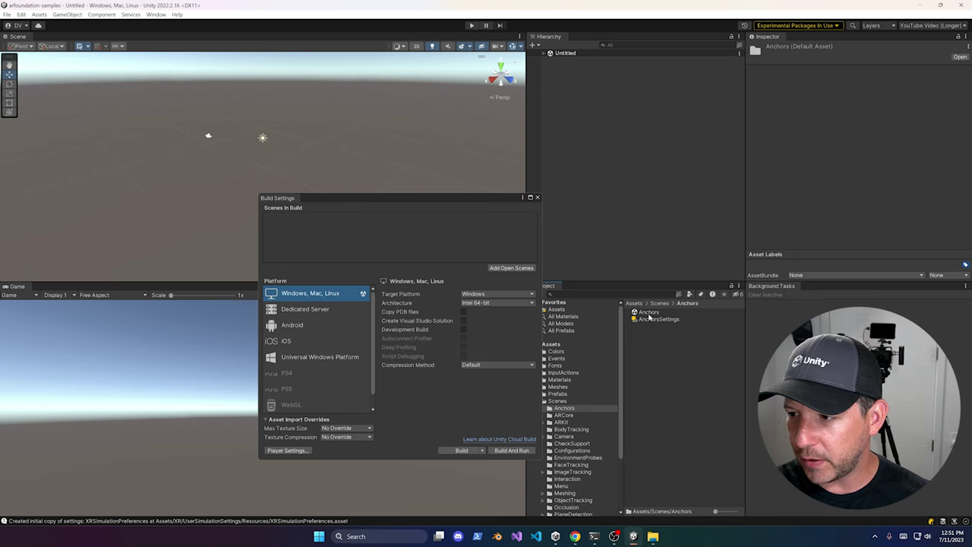
{"action": "left_click", "coordinate": [650, 312]}
{"action": "key", "text": "ctrl+d"}
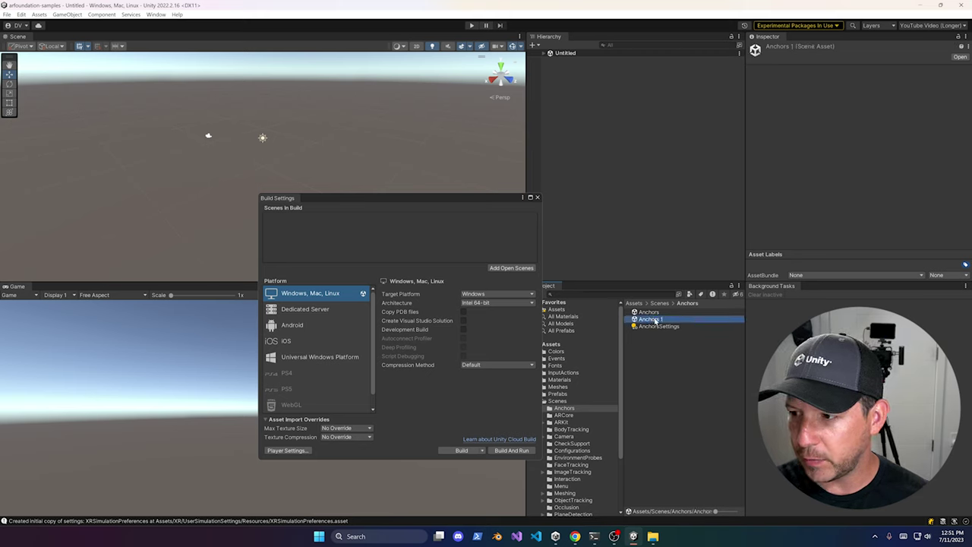
{"action": "key", "text": "F2"}
{"action": "key", "text": "BackSpace"}
{"action": "key", "text": "BackSpace"}
{"action": "type", "text": "V"}
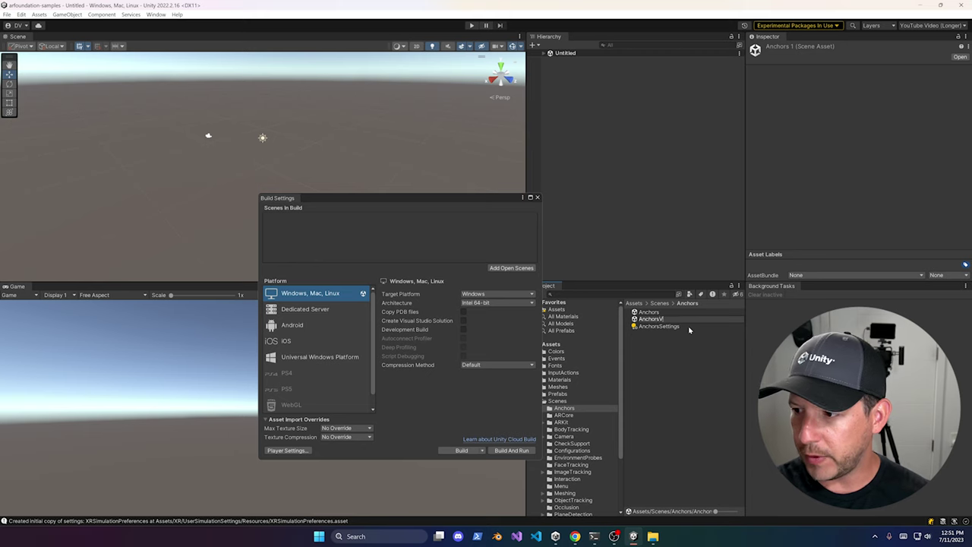
{"action": "type", "text": "2"}
{"action": "key", "text": "Return"}
Step: Add SimpleAR and AnchorsV2 to Scenes In Build, SimpleAR first, and select Android
{"action": "left_click_drag", "start_coordinate": [657, 326], "coordinate": [387, 239]}
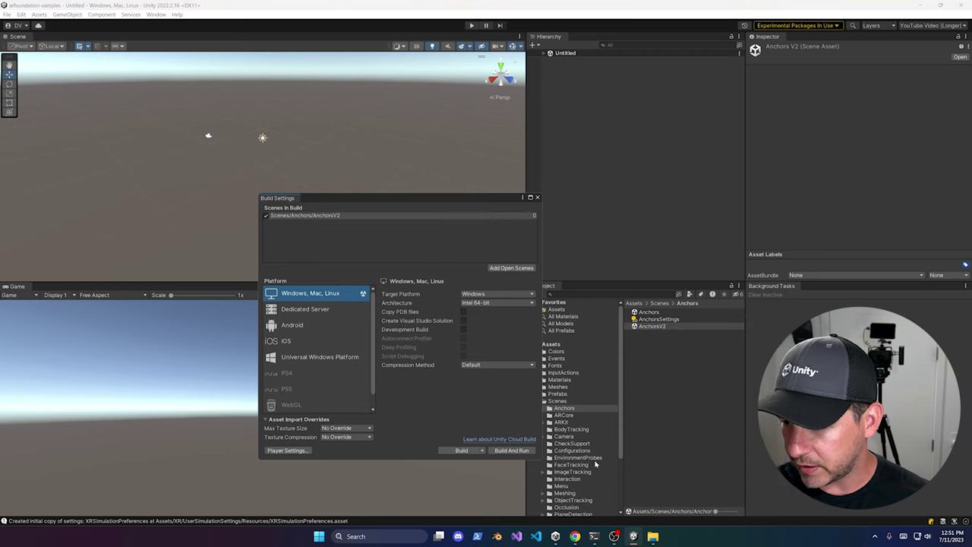
{"action": "scroll", "coordinate": [596, 459], "scroll_direction": "down", "scroll_amount": 2}
{"action": "left_click_drag", "start_coordinate": [645, 319], "coordinate": [401, 255]}
{"action": "left_click_drag", "start_coordinate": [308, 217], "coordinate": [307, 228]}
{"action": "left_click", "coordinate": [324, 217]}
{"action": "left_click", "coordinate": [267, 222]}
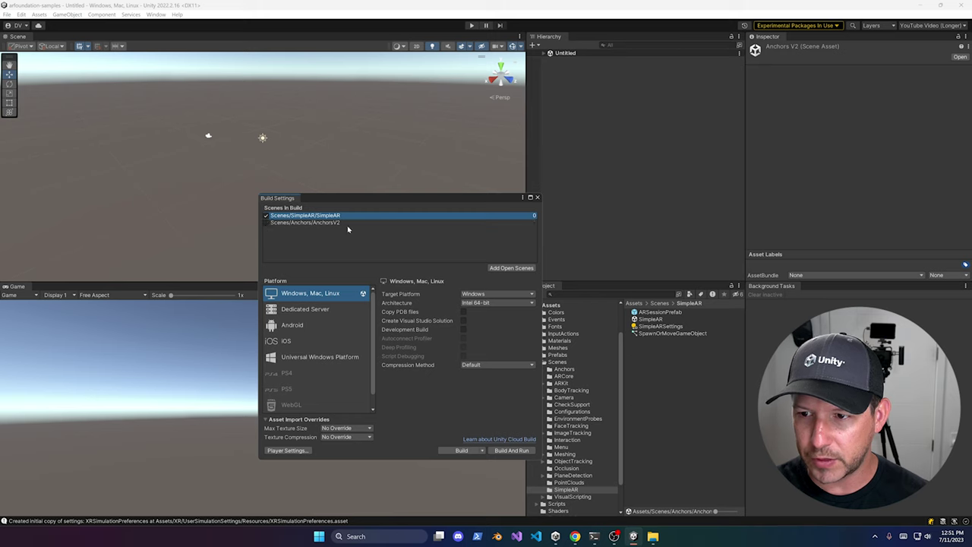
{"action": "left_click", "coordinate": [323, 222]}
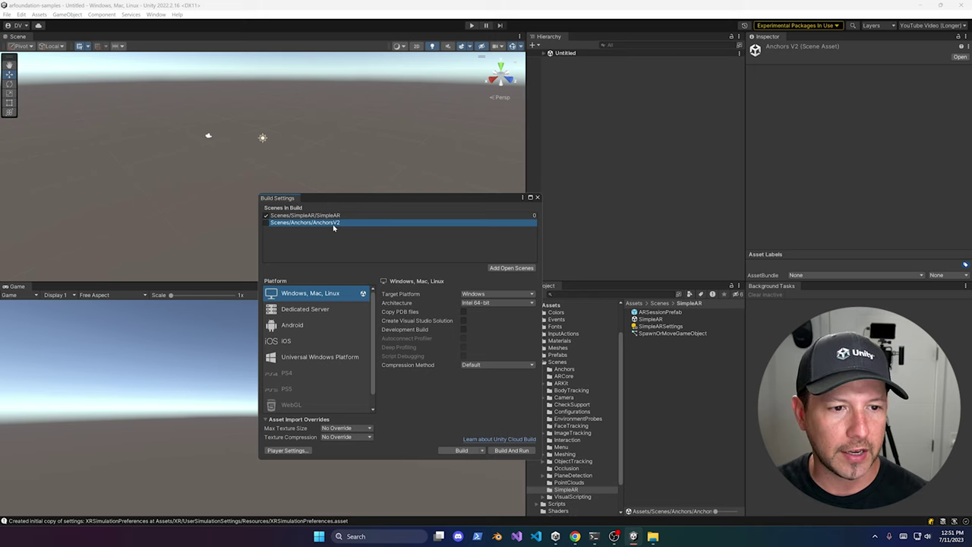
{"action": "key", "text": "Up"}
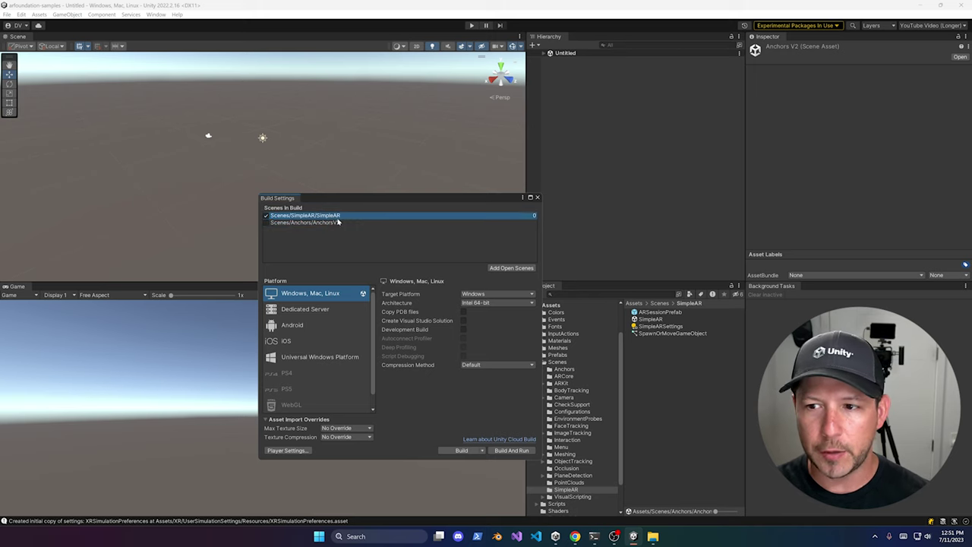
{"action": "left_click", "coordinate": [337, 223]}
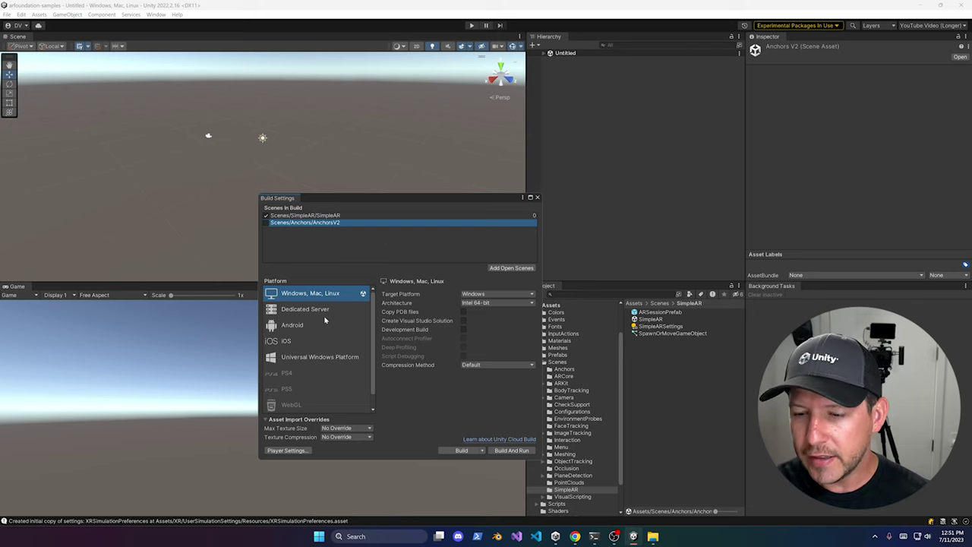
{"action": "left_click", "coordinate": [291, 327]}
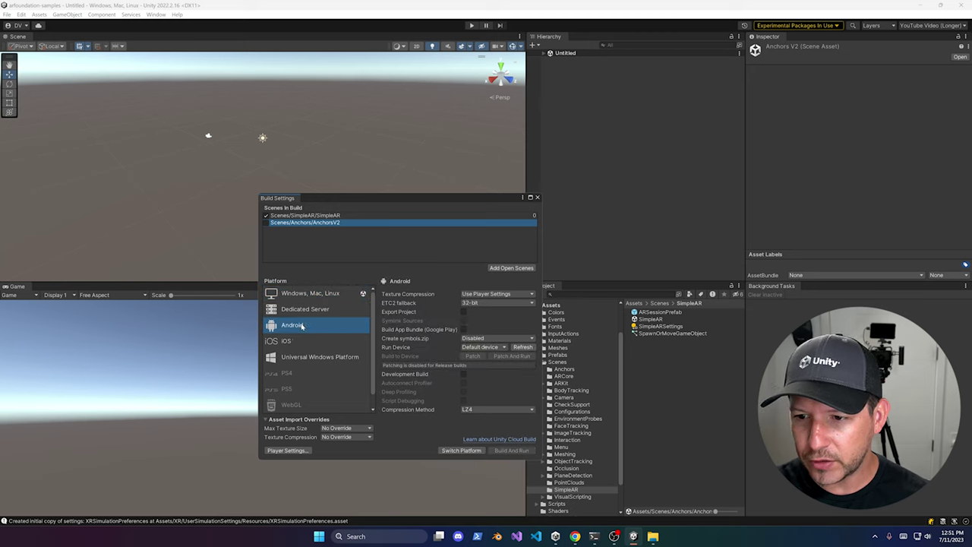
Step: Switch Platform to Android, set Texture Compression to ASTC, and open Player Settings
{"action": "left_click", "coordinate": [471, 450]}
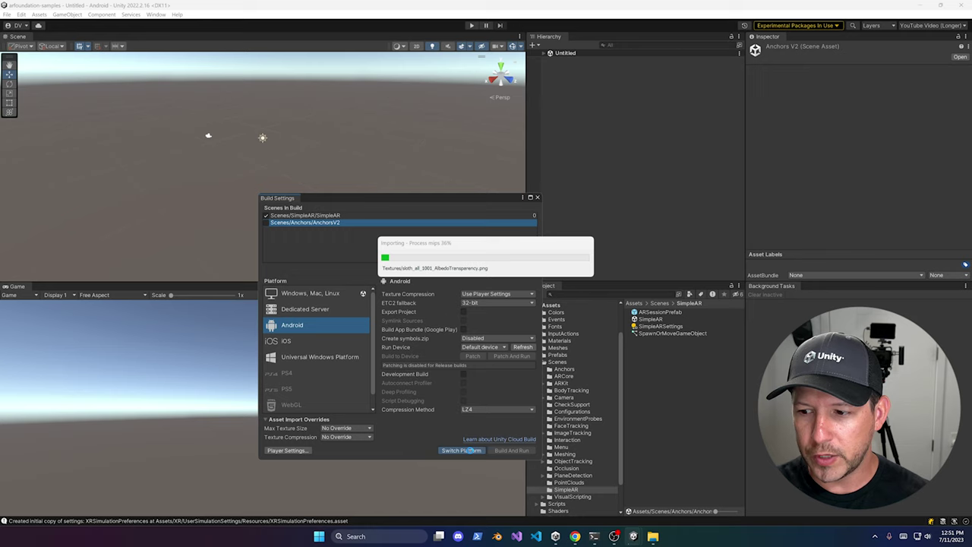
{"action": "left_click", "coordinate": [490, 294]}
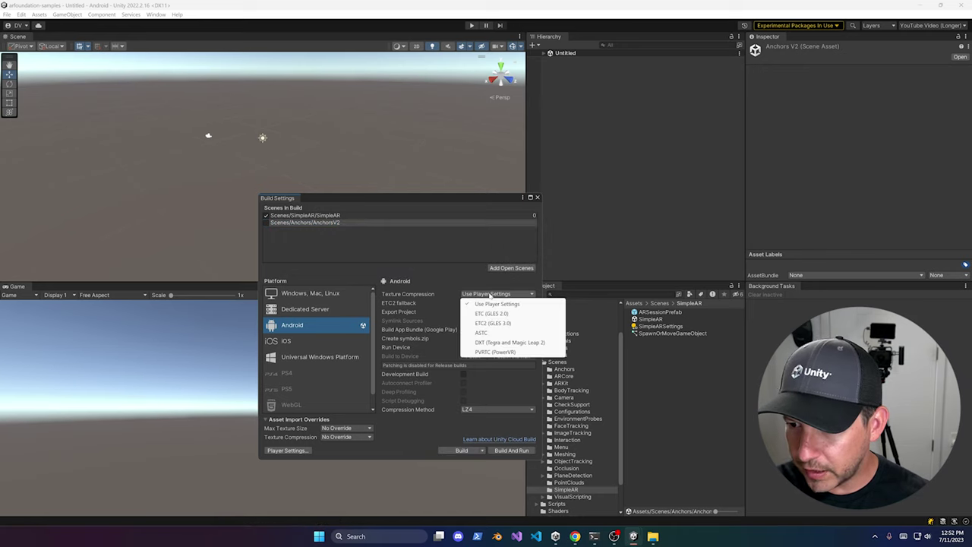
{"action": "left_click", "coordinate": [487, 333]}
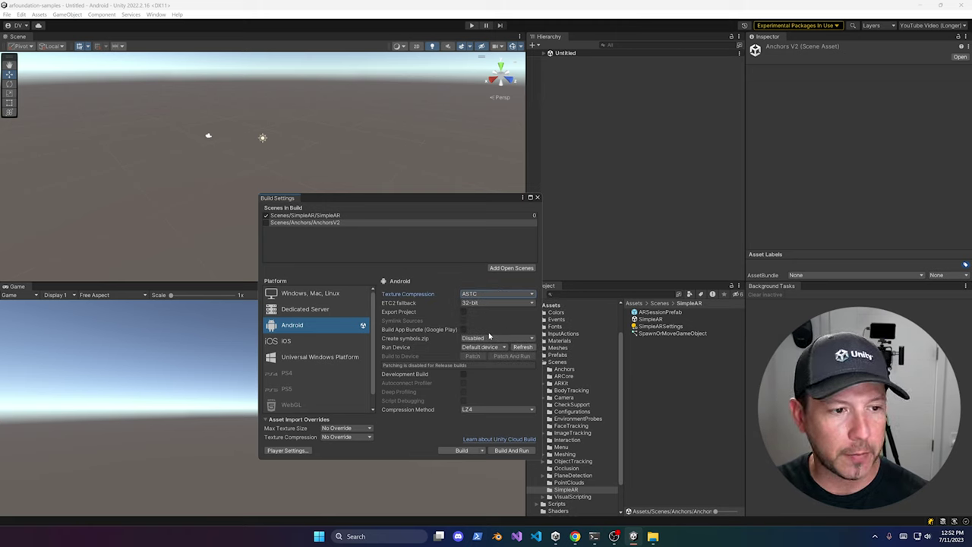
{"action": "left_click", "coordinate": [300, 451]}
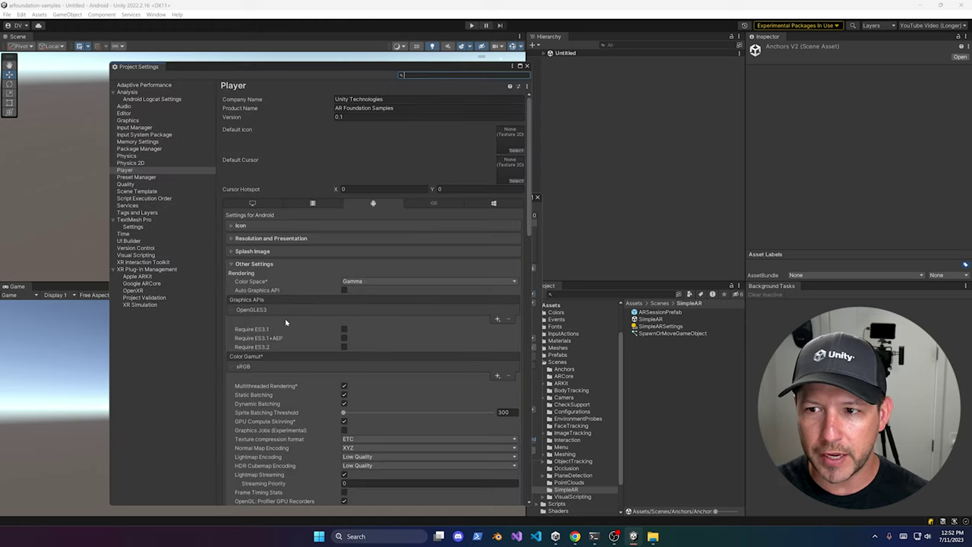
Step: In XR Plug-in Management's Android tab, replace Google ARCore with OpenXR plus the Meta Quest feature group
{"action": "left_click", "coordinate": [145, 270]}
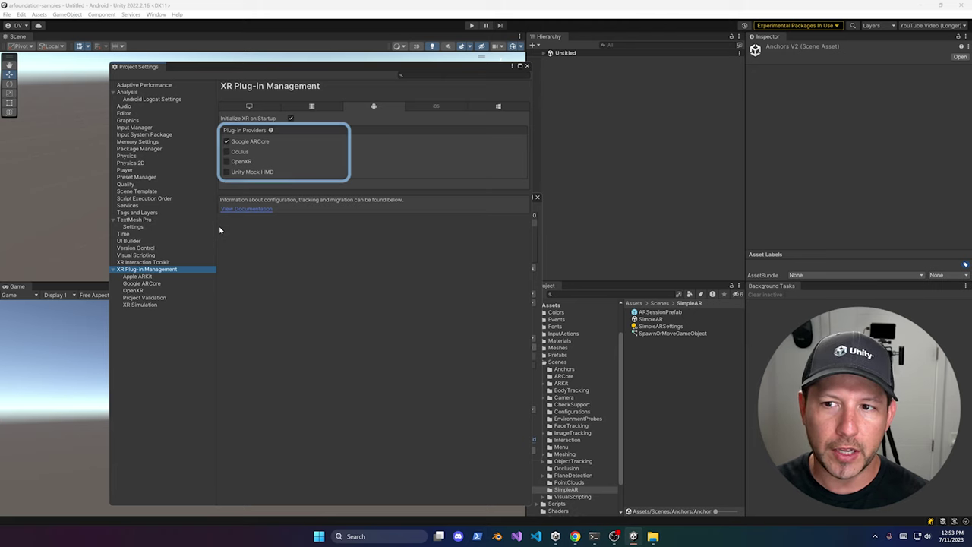
{"action": "left_click", "coordinate": [226, 142]}
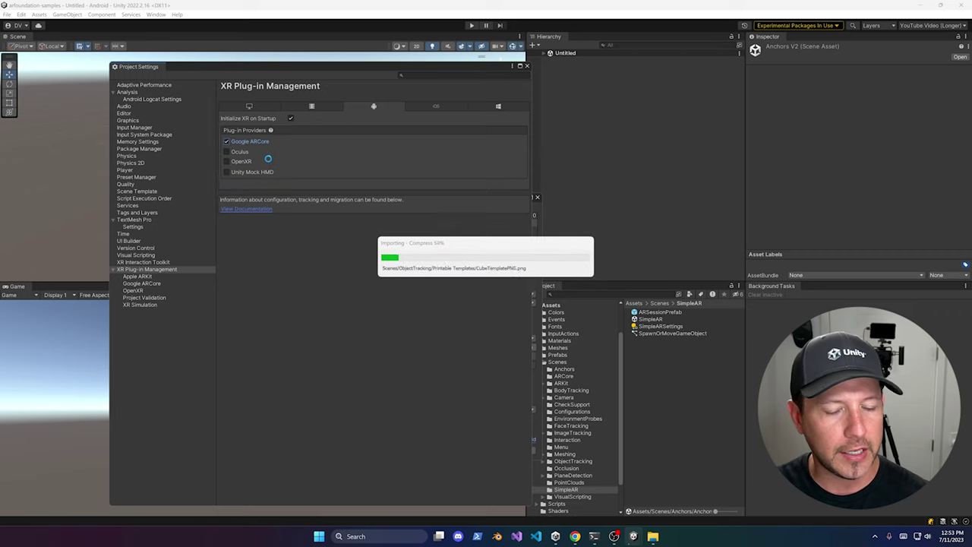
{"action": "left_click", "coordinate": [226, 162]}
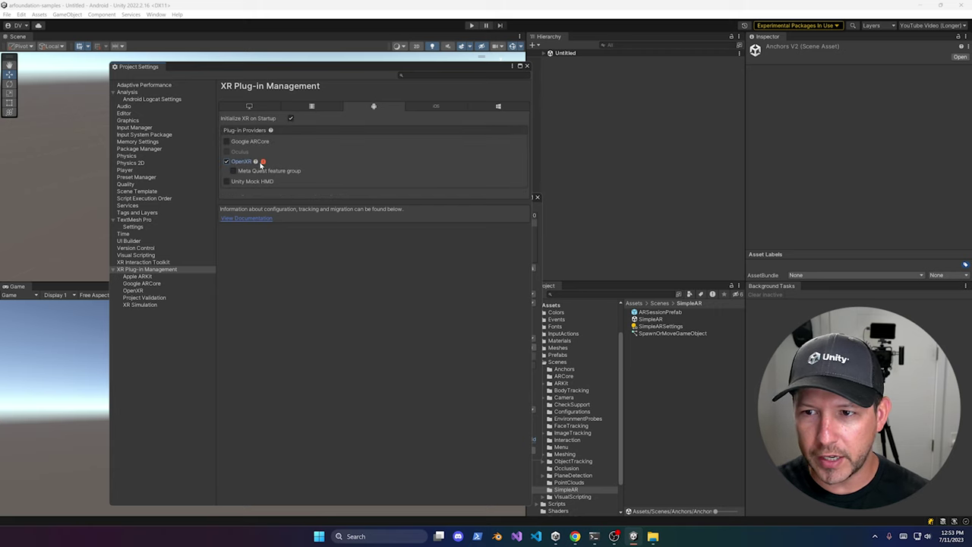
{"action": "left_click", "coordinate": [233, 171]}
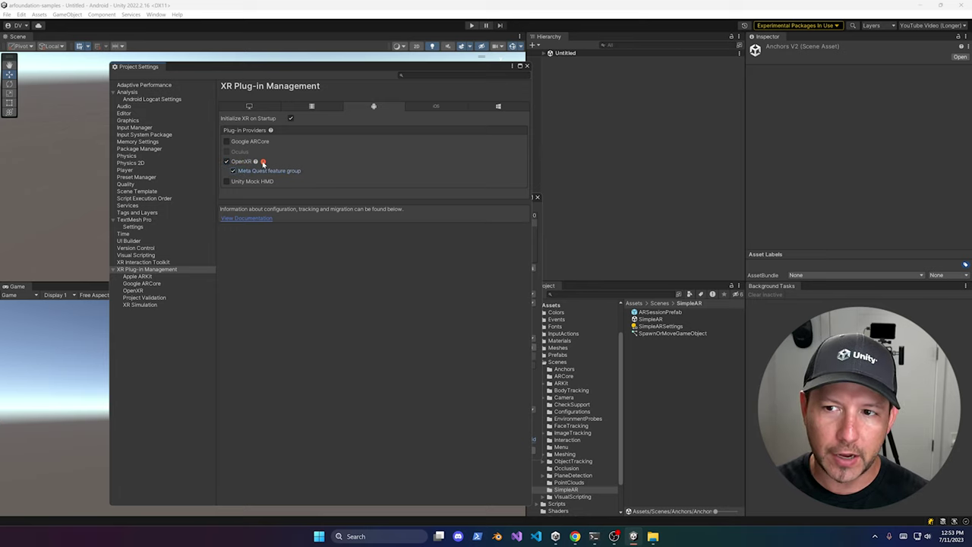
{"action": "left_click", "coordinate": [263, 163]}
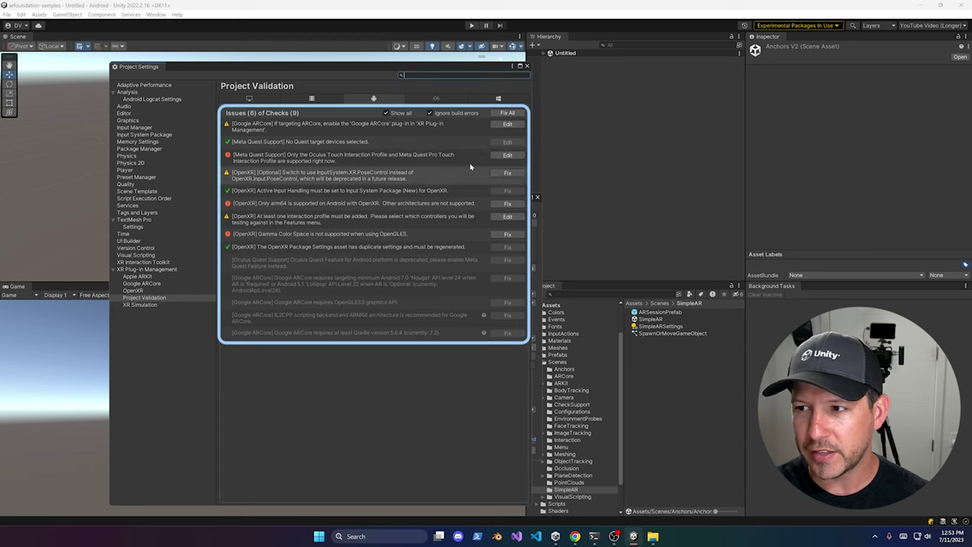
Step: Fix All validation issues, leaving 3 of 9, and show the OpenXR settings page
{"action": "left_click", "coordinate": [507, 113]}
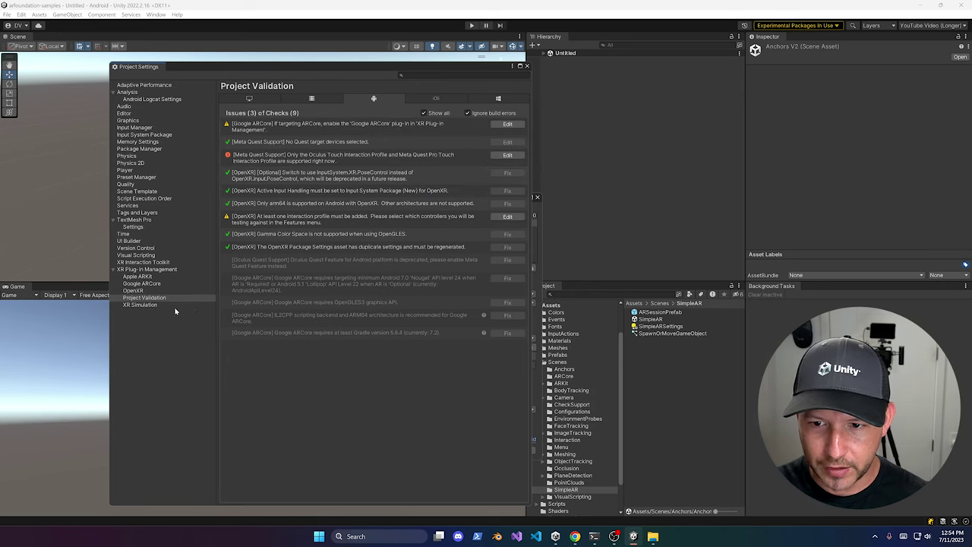
{"action": "left_click", "coordinate": [145, 291]}
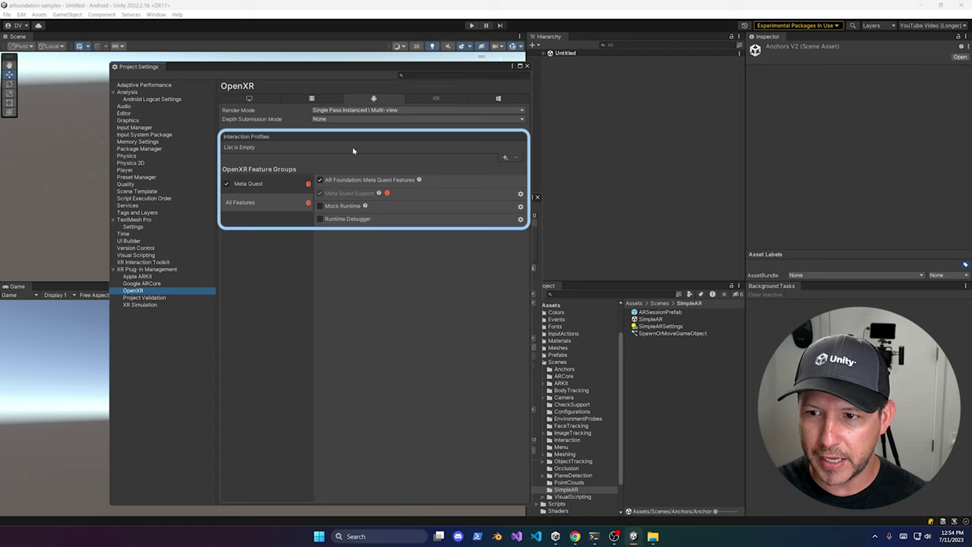
Step: Add Oculus Touch Controller Profile to Interaction Profiles under the Meta Quest group, then recheck Project Validation
{"action": "left_click", "coordinate": [504, 158]}
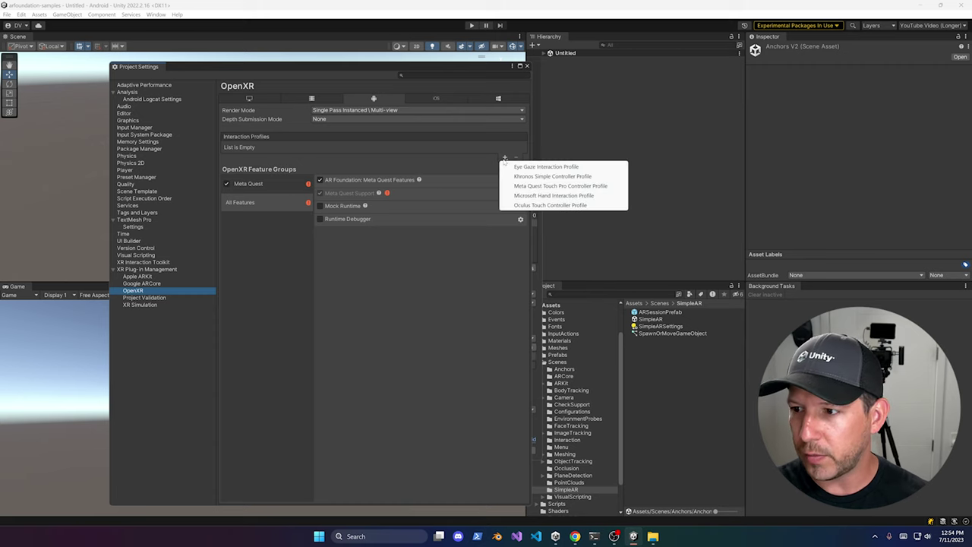
{"action": "left_click", "coordinate": [514, 207]}
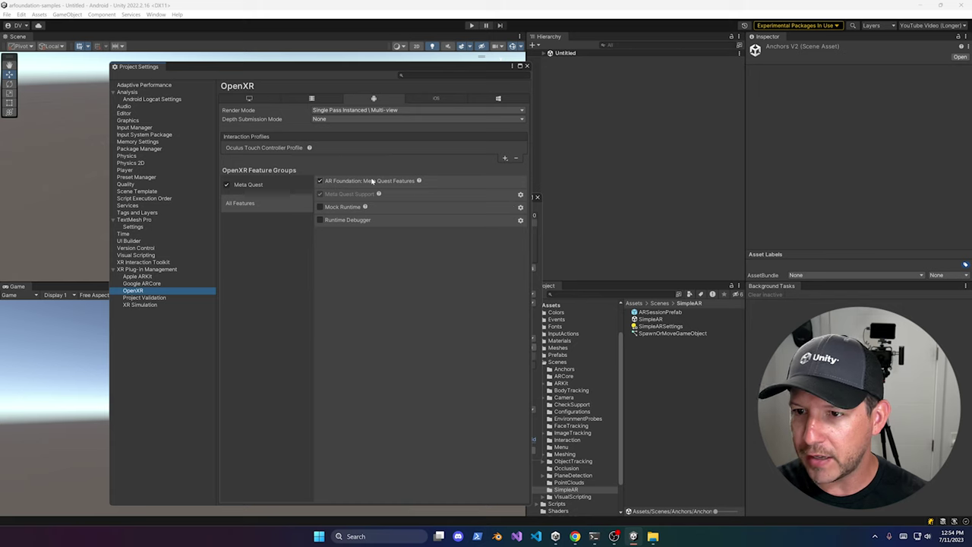
{"action": "left_click", "coordinate": [265, 189]}
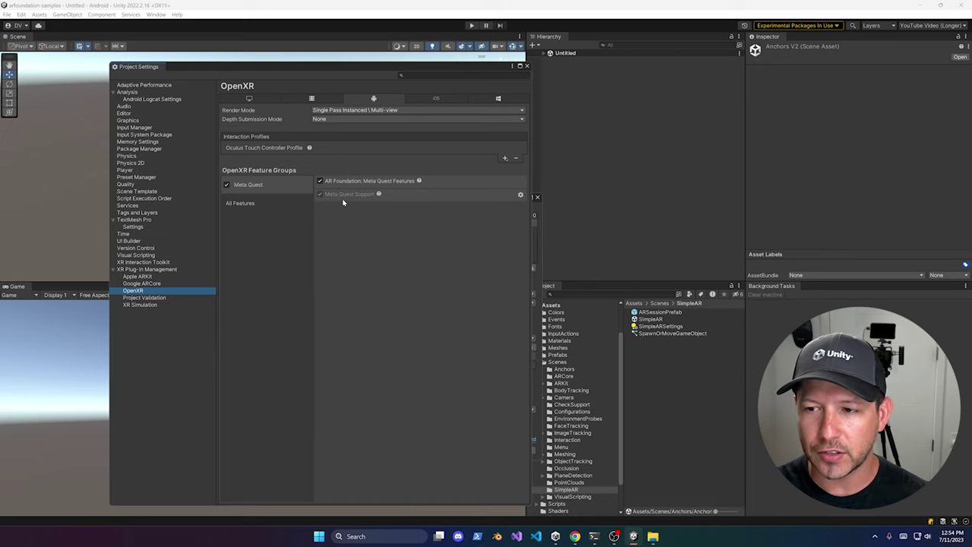
{"action": "left_click", "coordinate": [144, 297]}
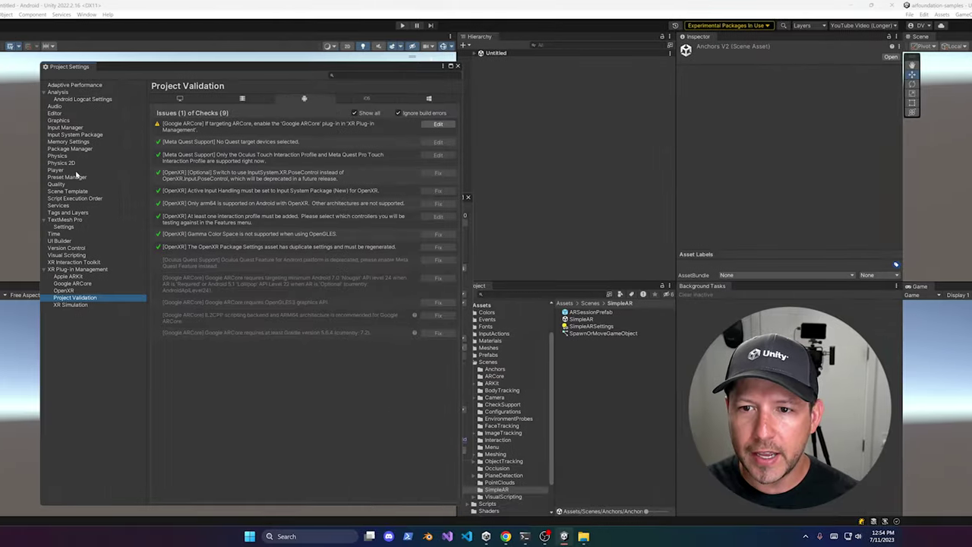
Step: In Player settings, set Minimum API Level to Android 10.0 (API level 29)
{"action": "left_click", "coordinate": [142, 171]}
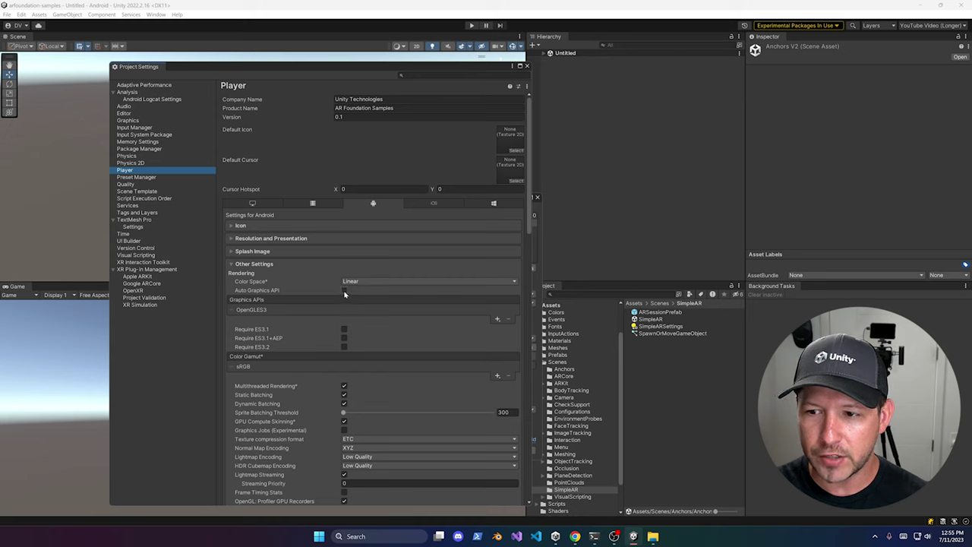
{"action": "left_click", "coordinate": [254, 311]}
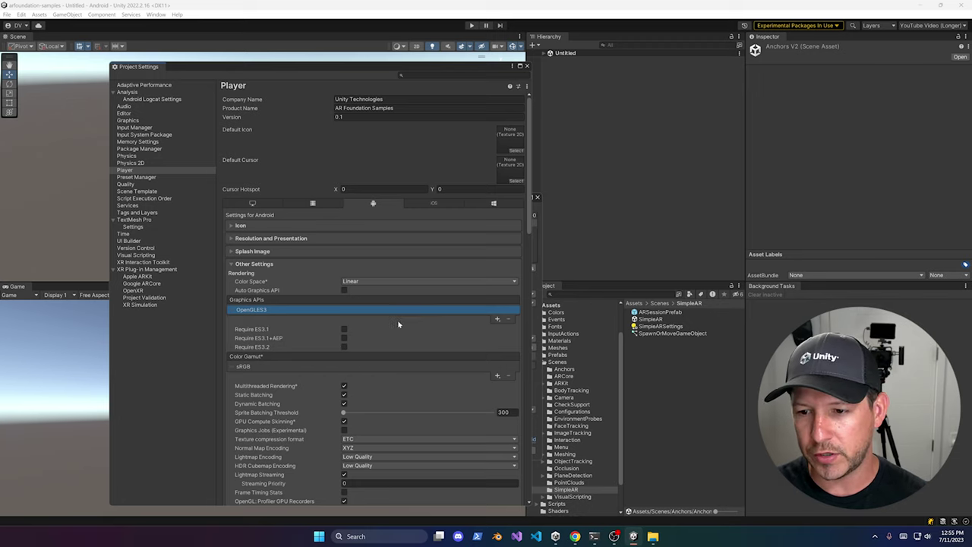
{"action": "scroll", "coordinate": [398, 325], "scroll_direction": "down", "scroll_amount": 2}
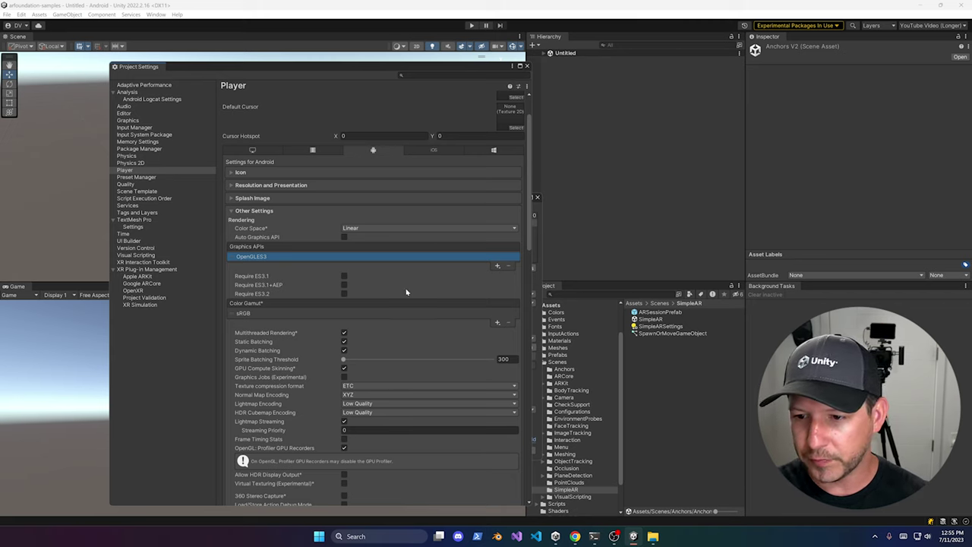
{"action": "scroll", "coordinate": [403, 325], "scroll_direction": "down", "scroll_amount": 10}
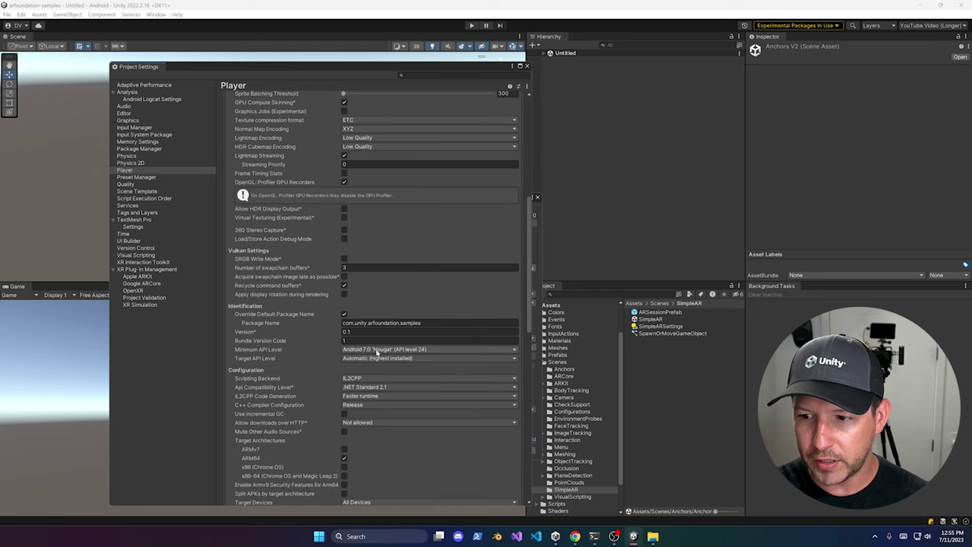
{"action": "left_click", "coordinate": [372, 351]}
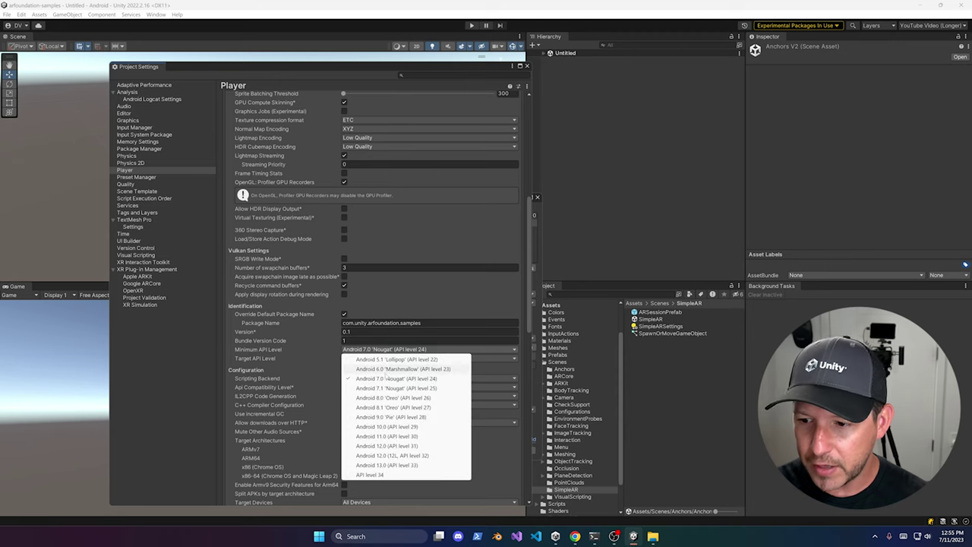
{"action": "left_click", "coordinate": [408, 427]}
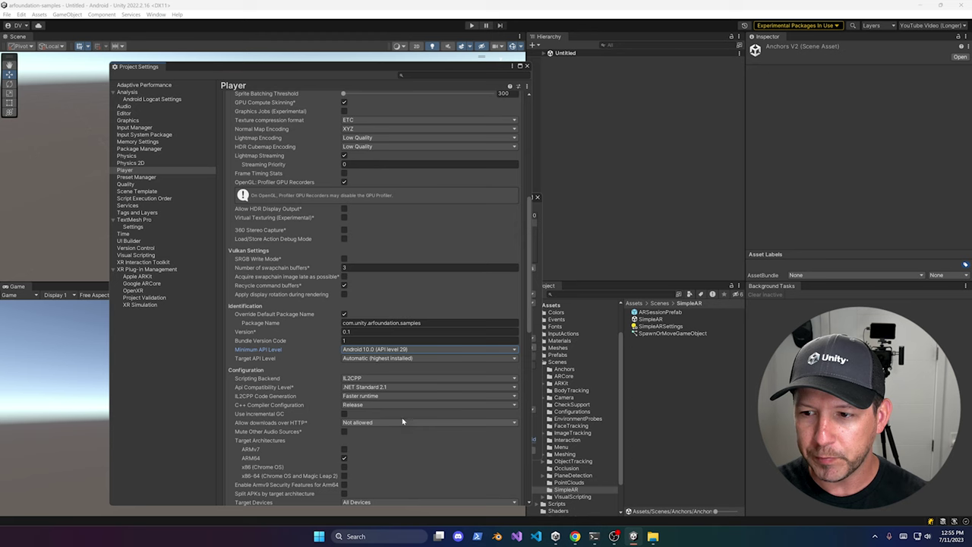
Step: Set the Android Install Location to Automatic
{"action": "scroll", "coordinate": [382, 382], "scroll_direction": "down", "scroll_amount": 3}
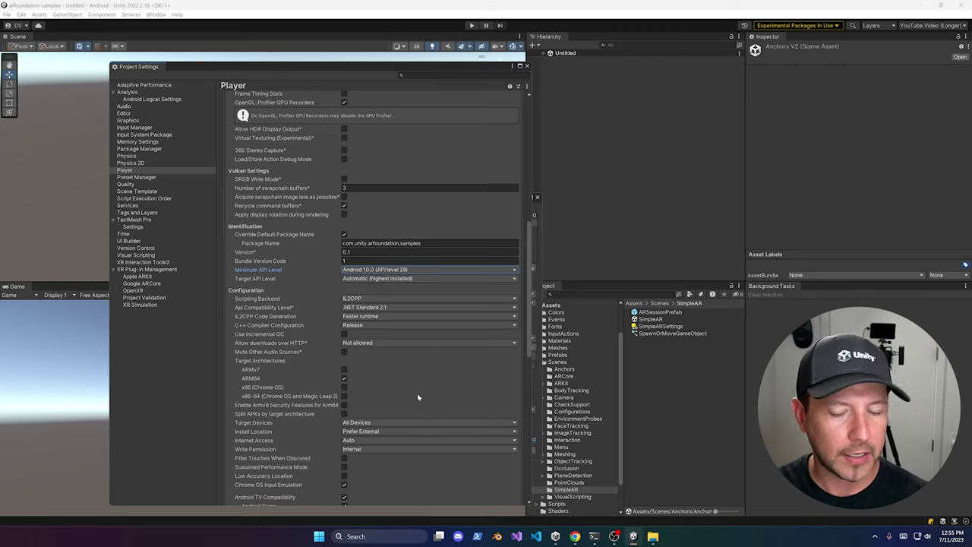
{"action": "scroll", "coordinate": [417, 397], "scroll_direction": "down", "scroll_amount": 2}
{"action": "left_click", "coordinate": [359, 379]}
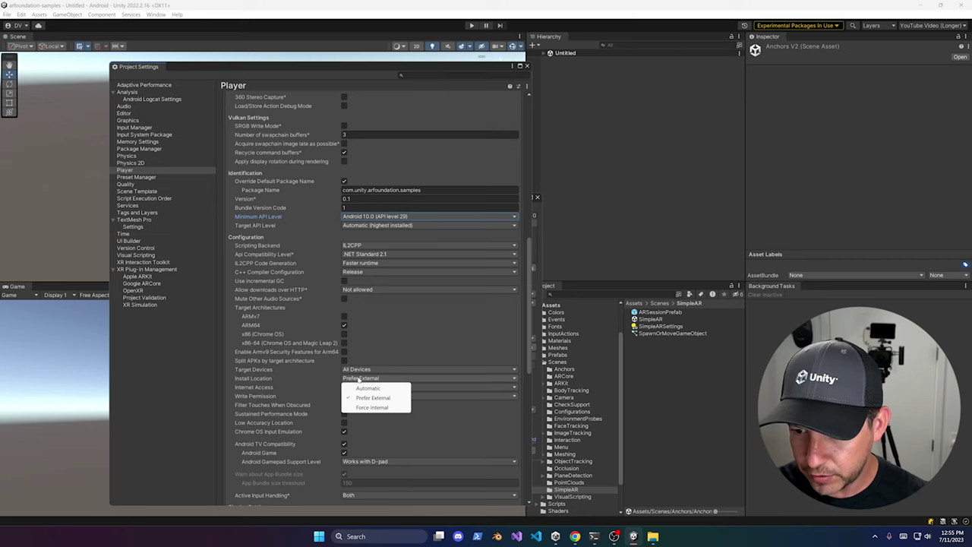
{"action": "left_click", "coordinate": [368, 389]}
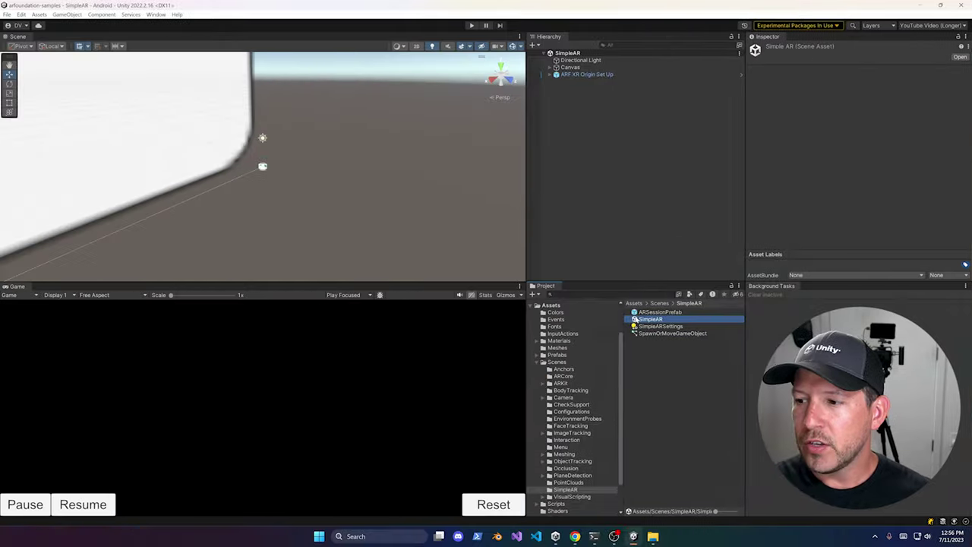
Step: Review XR Origin's components under ARF XR Origin Set Up, then expand it to show CameraOffset and hand controllers
{"action": "left_click", "coordinate": [591, 74]}
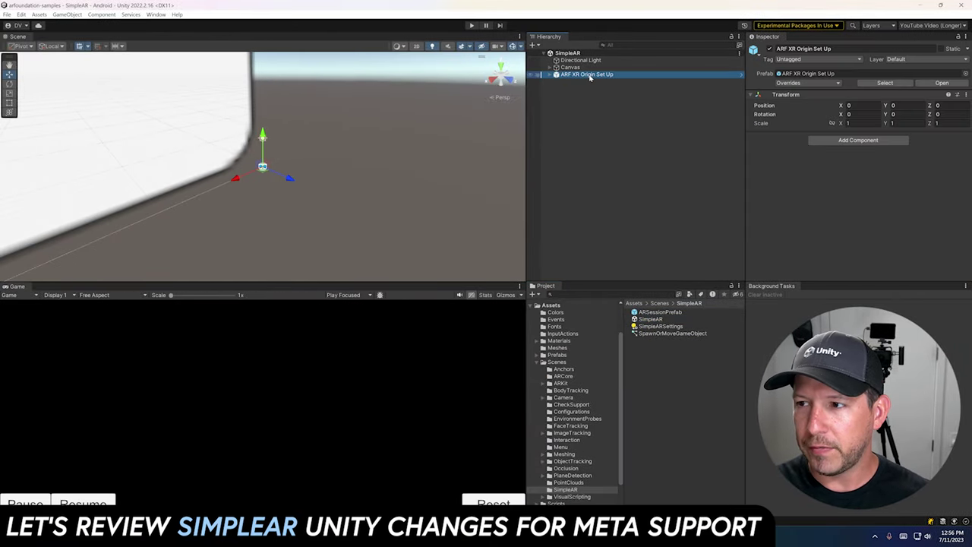
{"action": "left_click", "coordinate": [550, 74]}
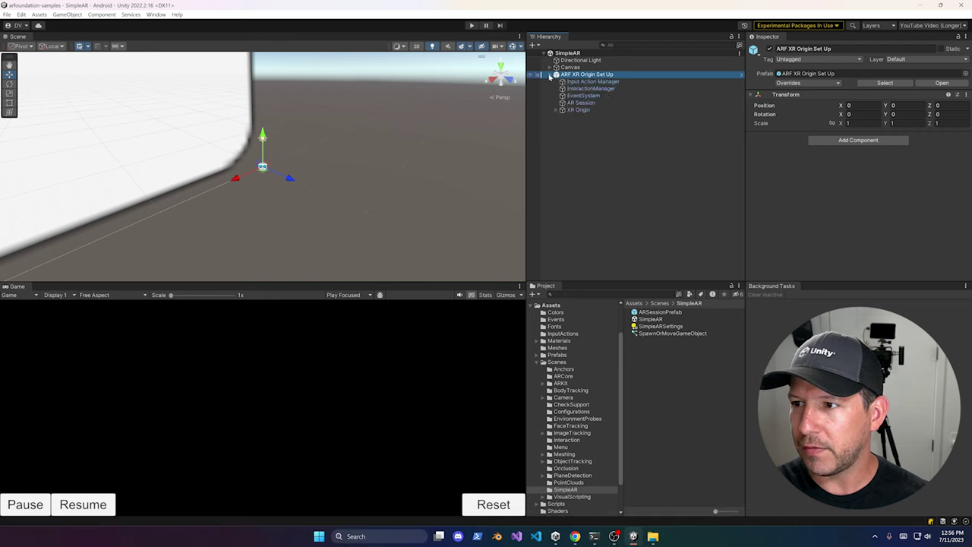
{"action": "left_click", "coordinate": [576, 111]}
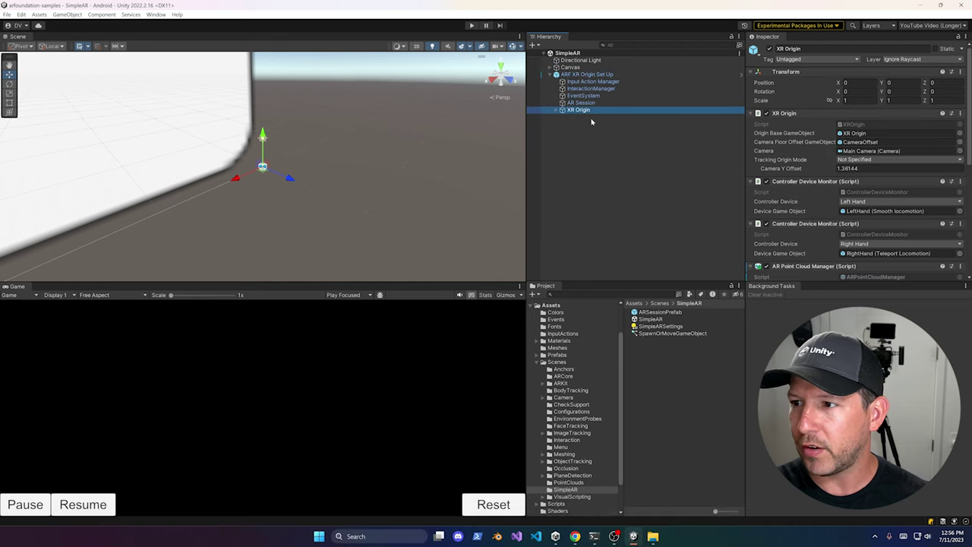
{"action": "scroll", "coordinate": [781, 213], "scroll_direction": "down", "scroll_amount": 1}
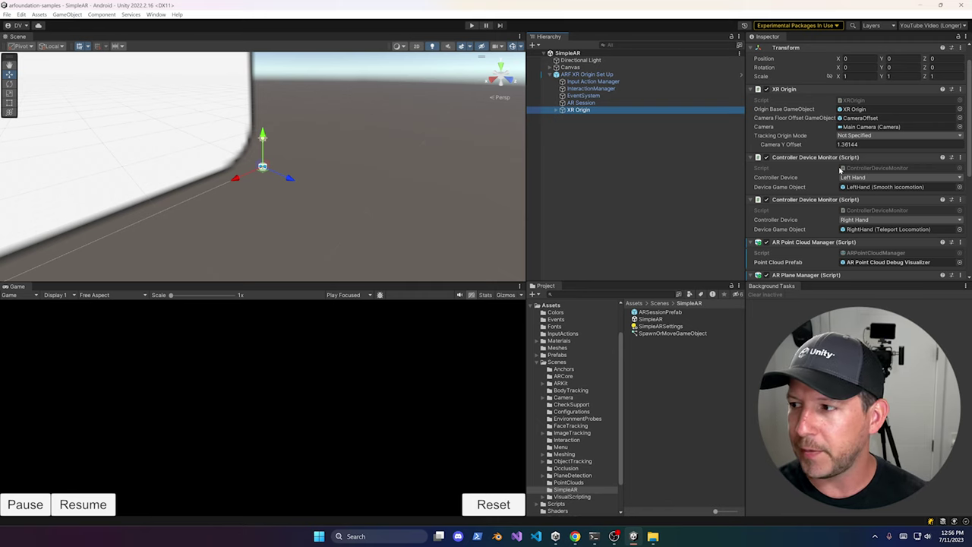
{"action": "scroll", "coordinate": [807, 178], "scroll_direction": "down", "scroll_amount": 2}
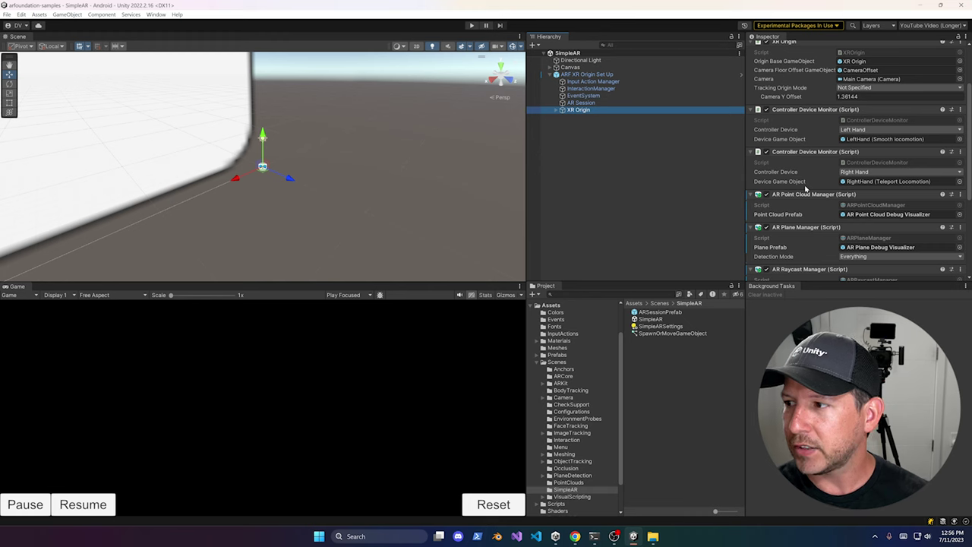
{"action": "scroll", "coordinate": [807, 190], "scroll_direction": "down", "scroll_amount": 5}
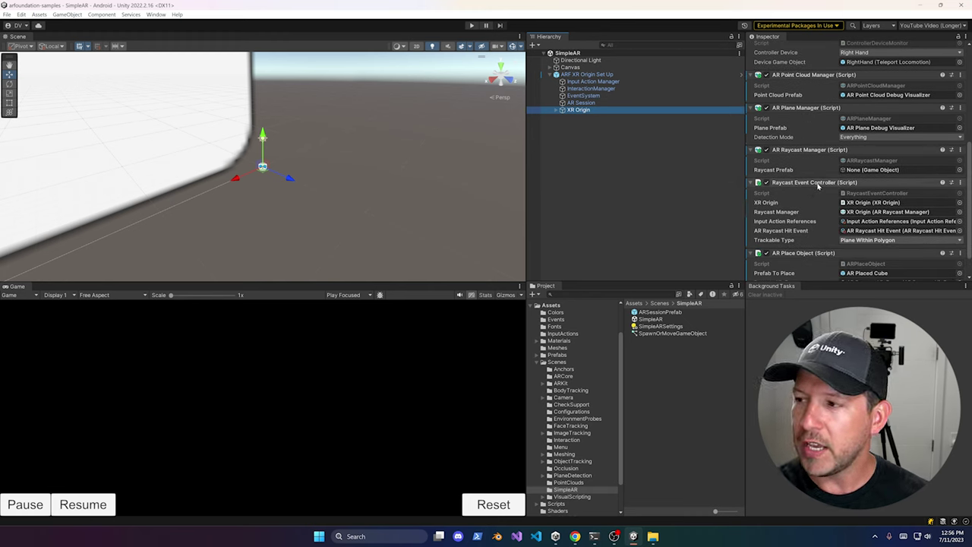
{"action": "scroll", "coordinate": [823, 190], "scroll_direction": "down", "scroll_amount": 1}
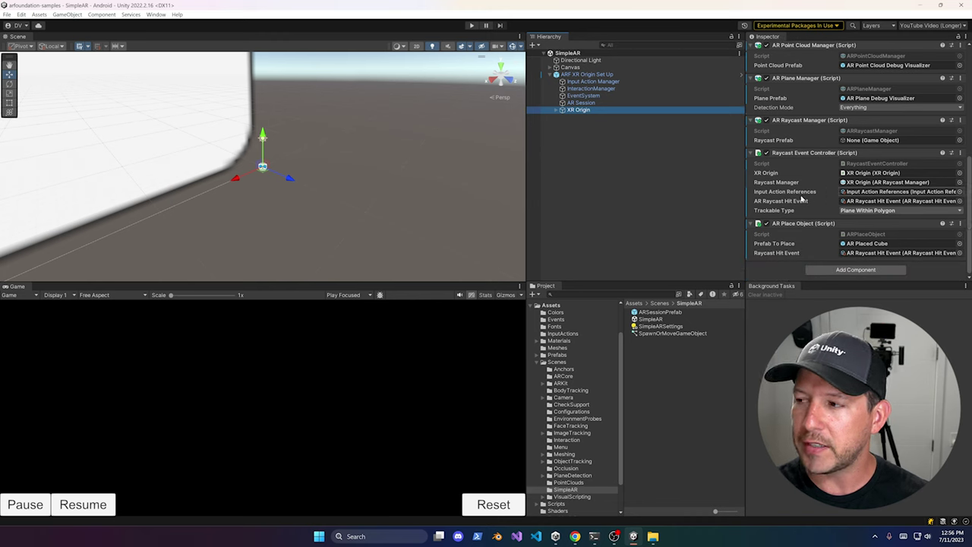
{"action": "mouse_move", "coordinate": [806, 192]}
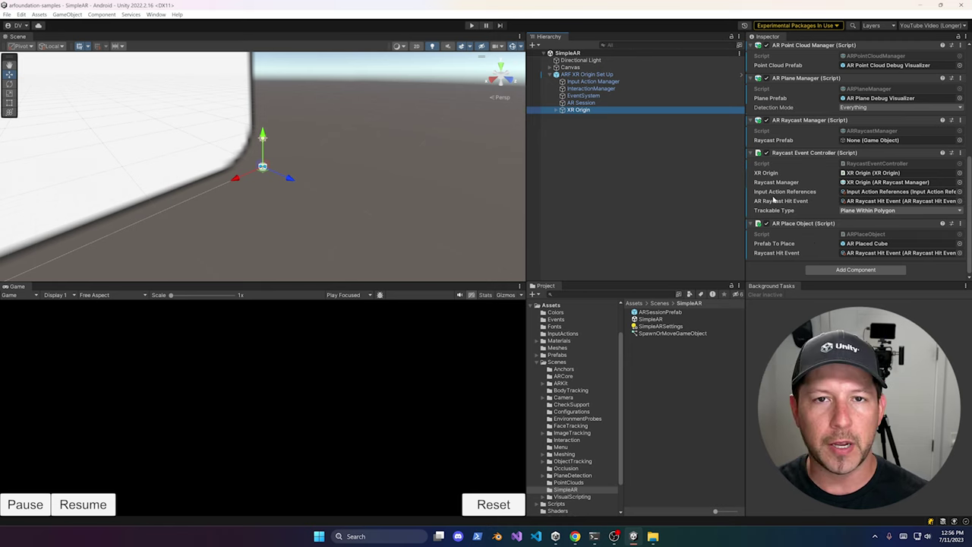
{"action": "left_click", "coordinate": [558, 111]}
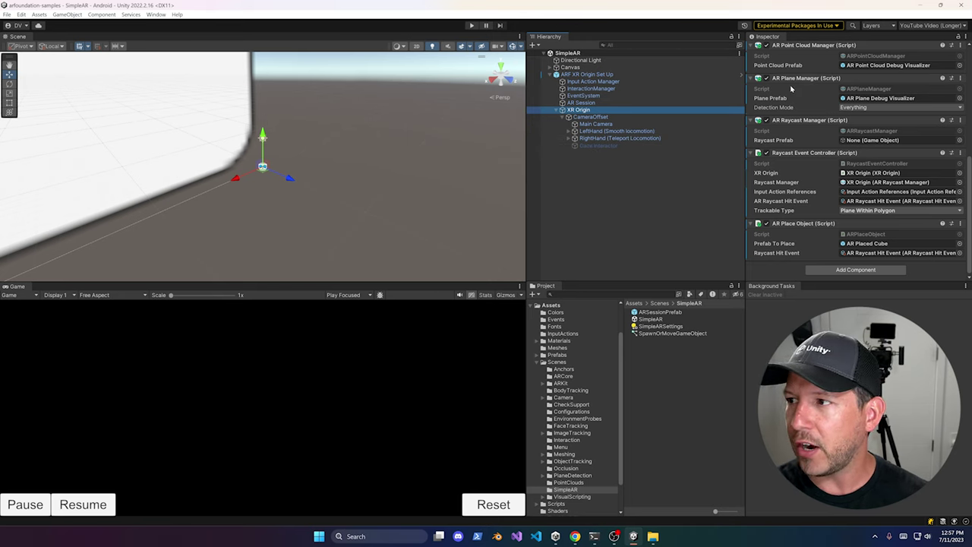
{"action": "left_click", "coordinate": [854, 101]}
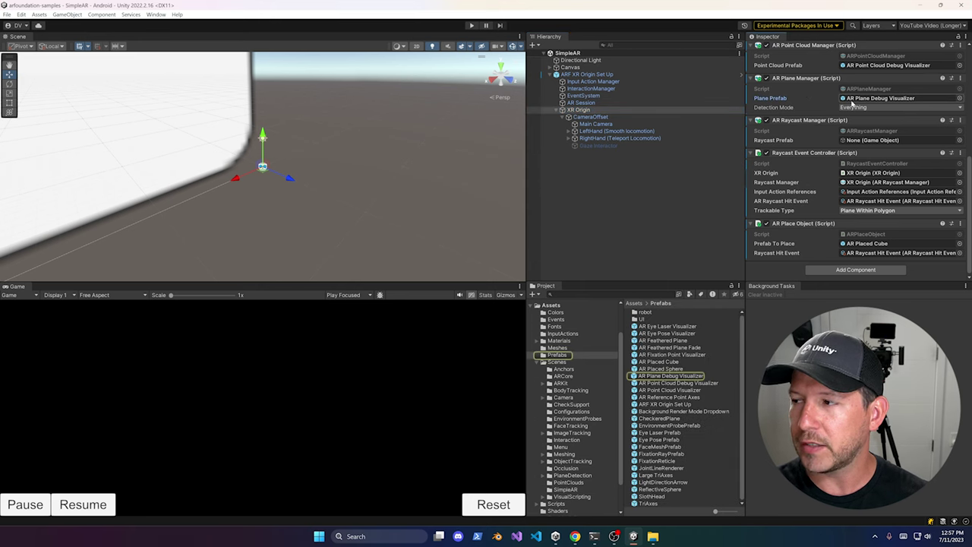
{"action": "left_click", "coordinate": [960, 98]}
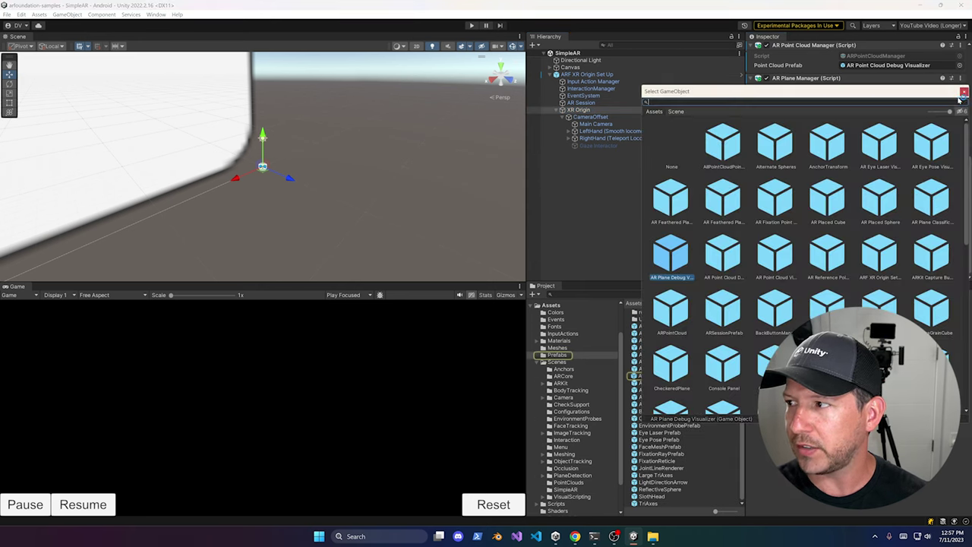
{"action": "type", "text": "class"}
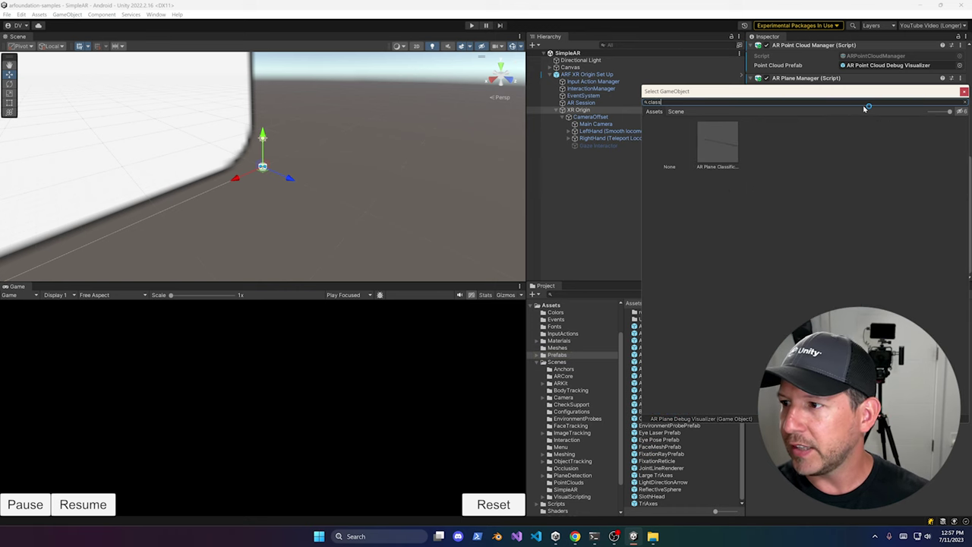
{"action": "left_click", "coordinate": [713, 148]}
{"action": "double_click", "coordinate": [713, 149]}
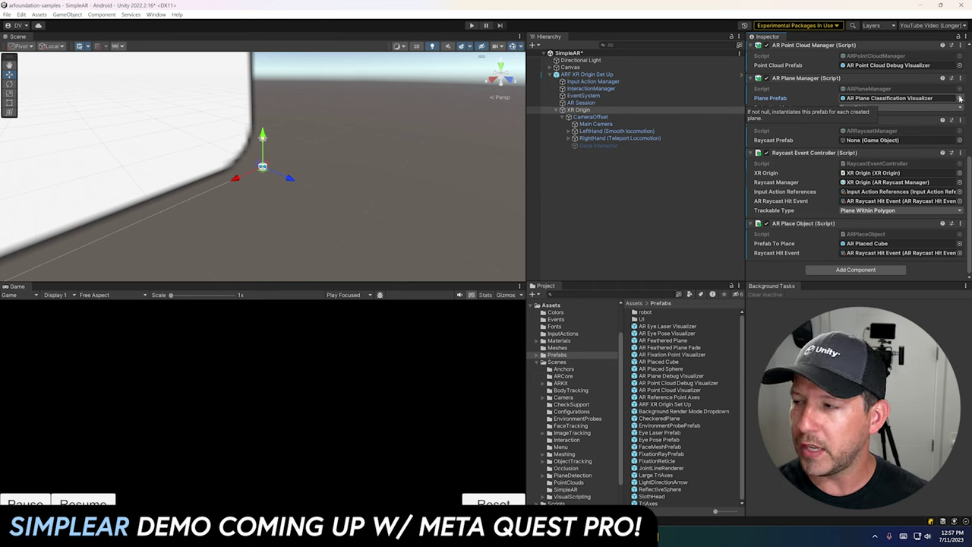
{"action": "key", "text": "ctrl+z"}
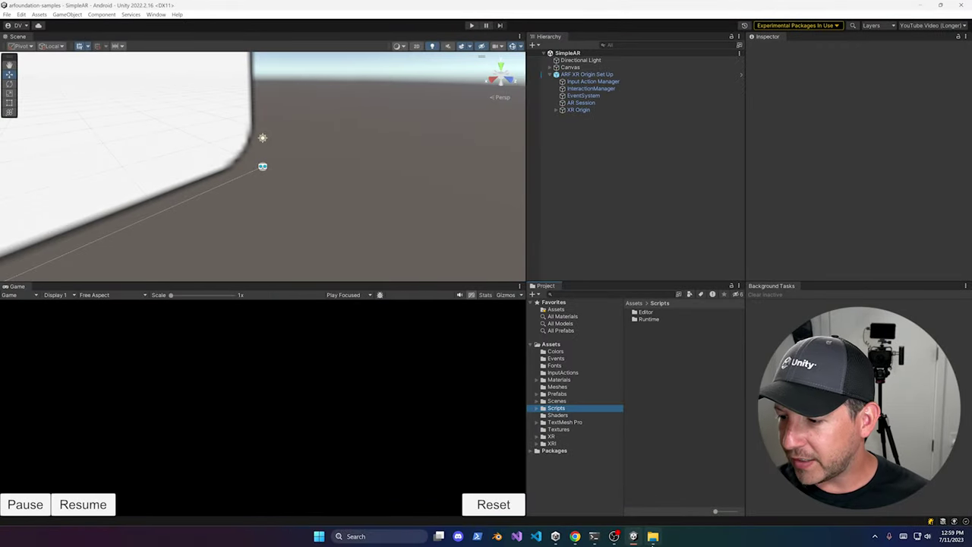
Step: Drag TogglePassthrough.cs from the ARFoundationWithMeta folder into Unity's Assets/Scripts folder
{"action": "key", "text": "alt+Tab"}
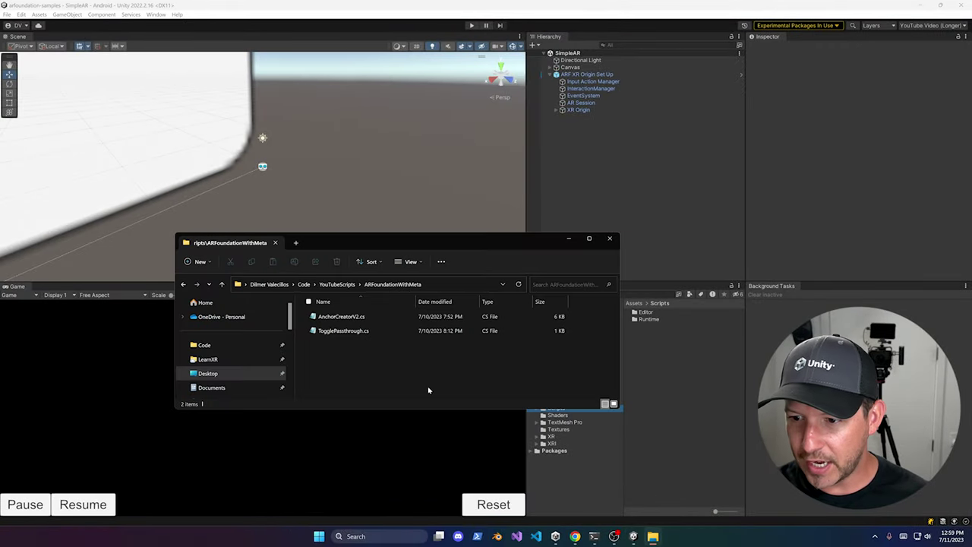
{"action": "left_click_drag", "start_coordinate": [339, 342], "coordinate": [671, 335]}
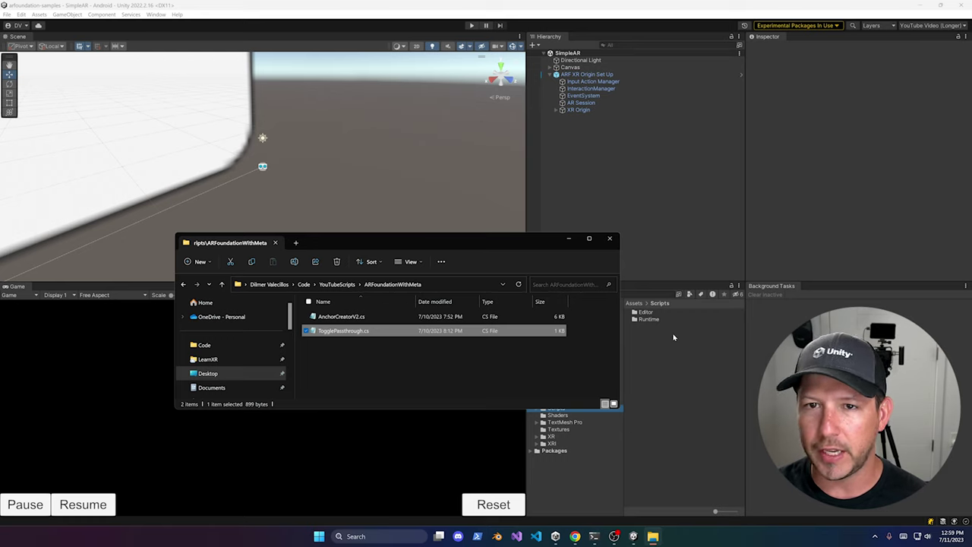
{"action": "left_click_drag", "start_coordinate": [673, 337], "coordinate": [673, 335]}
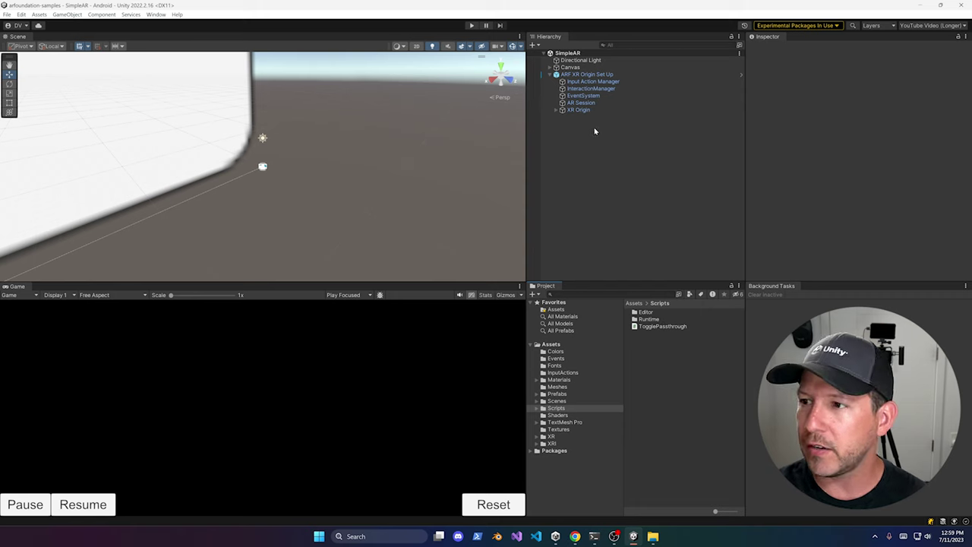
Step: Attach the TogglePassthrough script to XR Origin and open it in Rider
{"action": "left_click", "coordinate": [579, 111]}
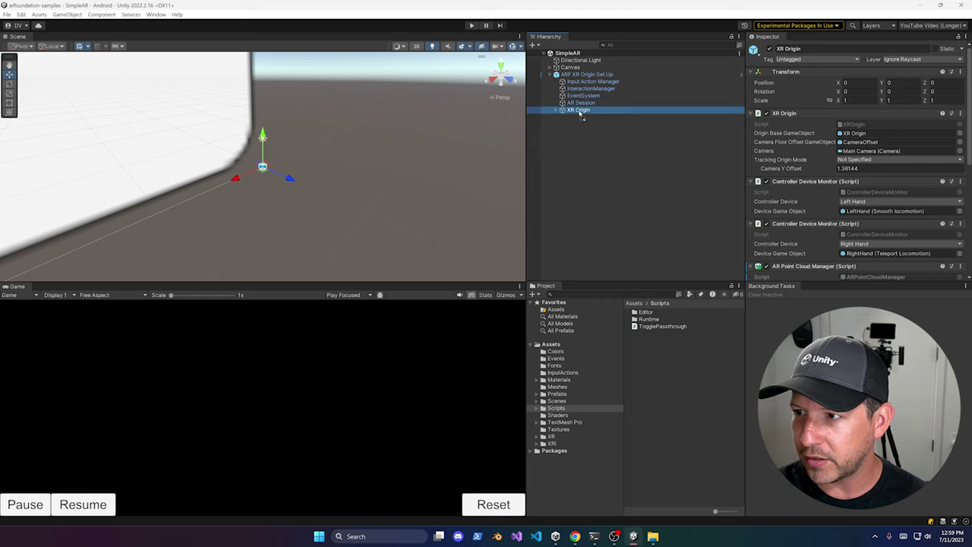
{"action": "scroll", "coordinate": [832, 210], "scroll_direction": "down", "scroll_amount": 10}
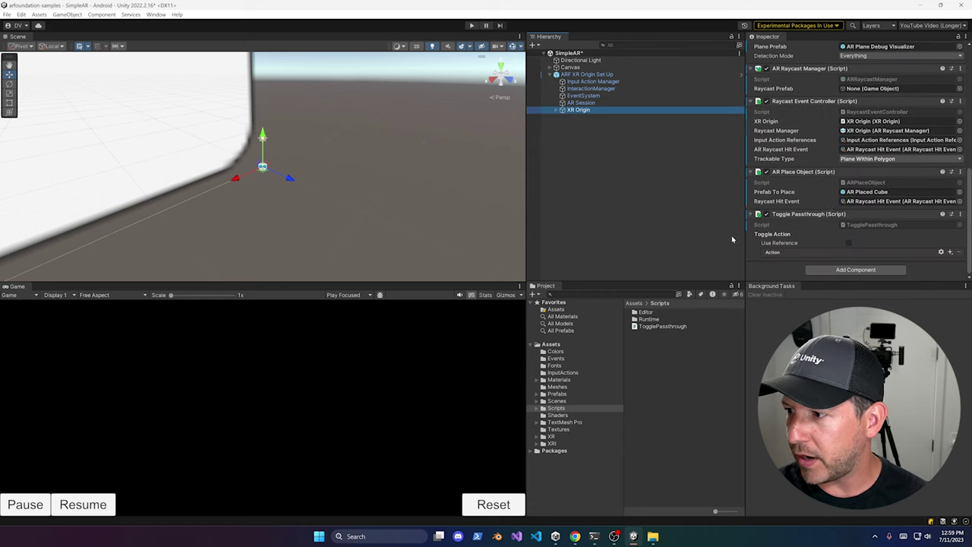
{"action": "left_click", "coordinate": [858, 225]}
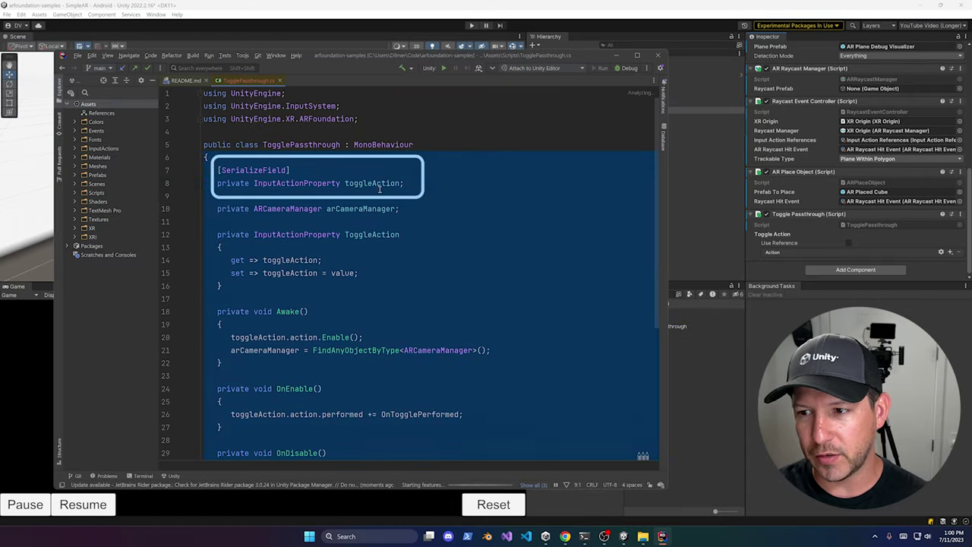
Step: Walk through the toggleAction and arCameraManager fields and the OnDisable method in TogglePassthrough.cs
{"action": "left_click", "coordinate": [381, 183]}
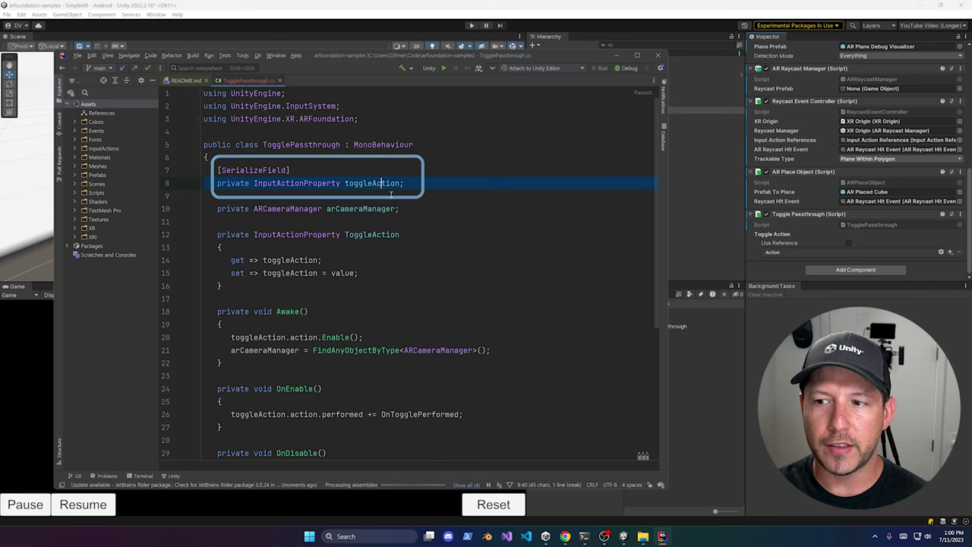
{"action": "left_click", "coordinate": [225, 207]}
{"action": "triple_click", "coordinate": [226, 207]}
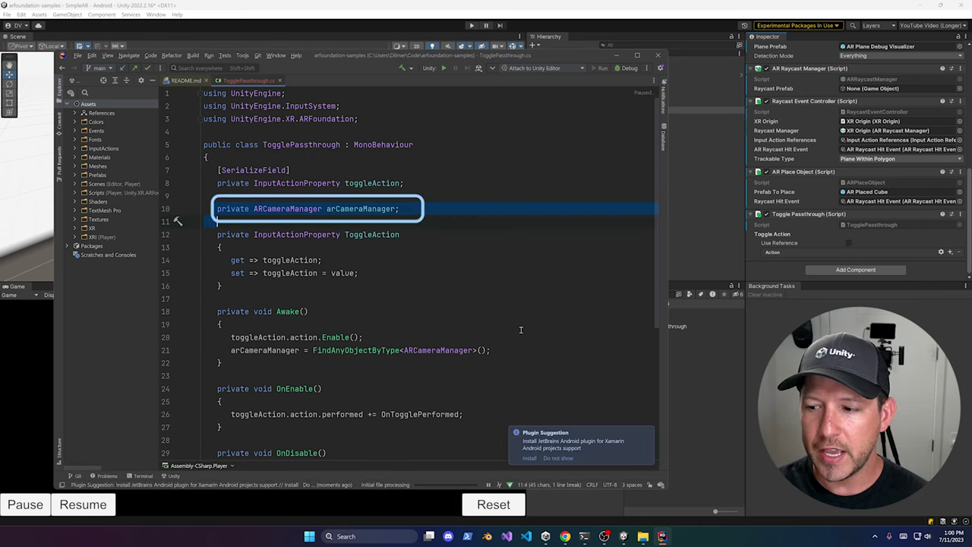
{"action": "scroll", "coordinate": [519, 333], "scroll_direction": "down", "scroll_amount": 4}
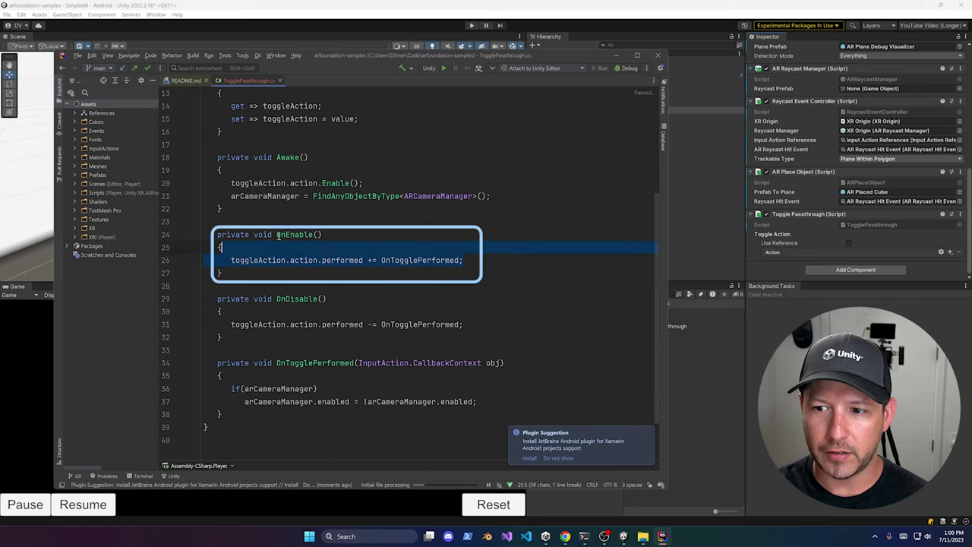
{"action": "left_click_drag", "start_coordinate": [217, 298], "coordinate": [258, 330]}
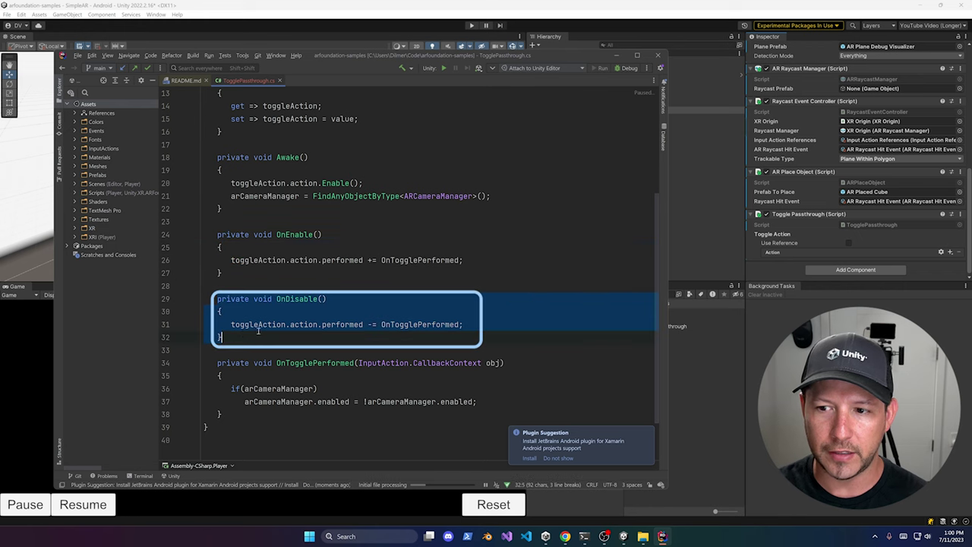
Step: Explain OnTogglePerformed, which null-checks arCameraManager and flips its enabled state
{"action": "scroll", "coordinate": [262, 327], "scroll_direction": "down", "scroll_amount": 2}
{"action": "double_click", "coordinate": [296, 303]}
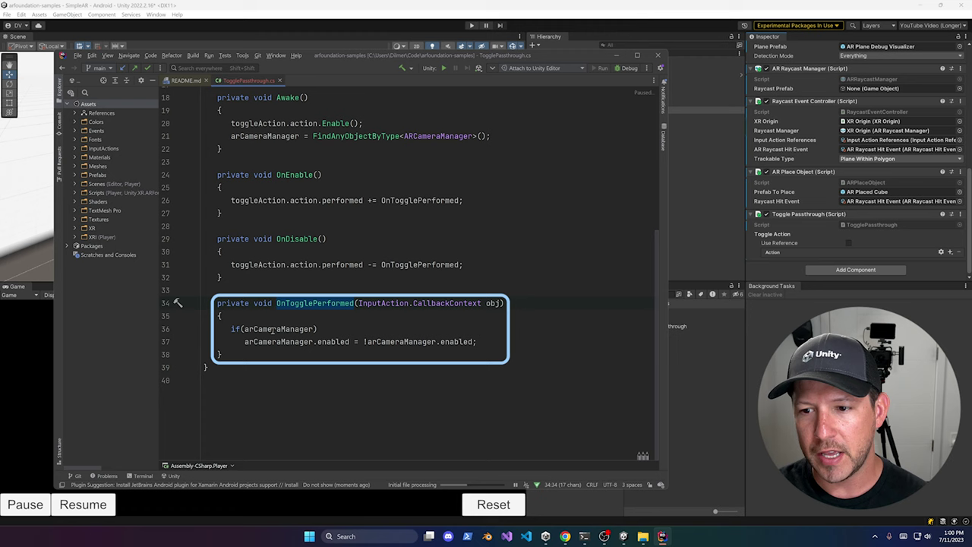
{"action": "double_click", "coordinate": [273, 329]}
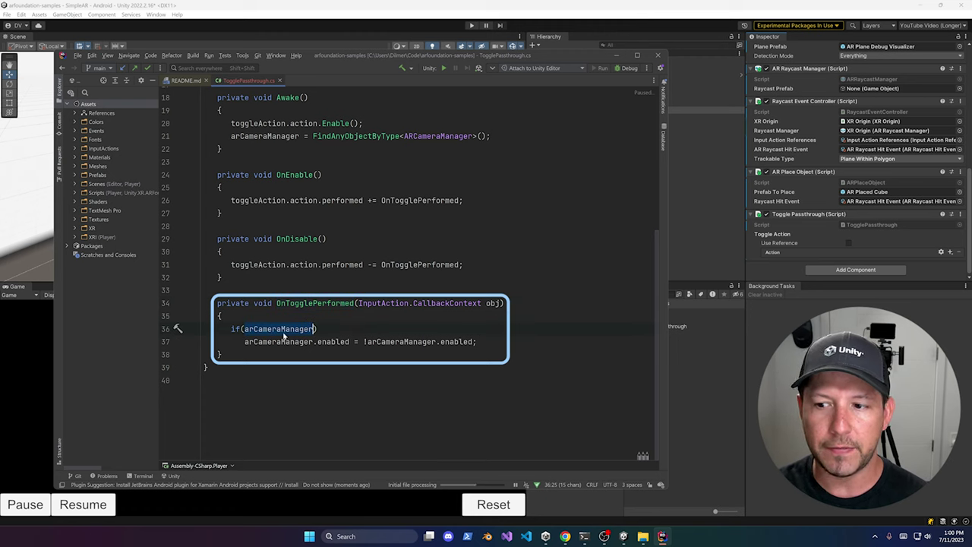
{"action": "left_click_drag", "start_coordinate": [364, 342], "coordinate": [475, 342]}
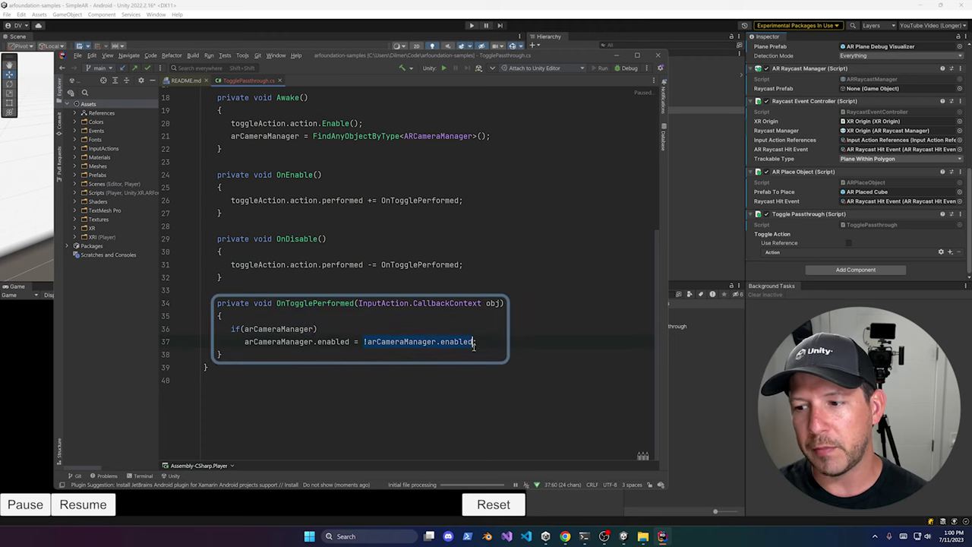
{"action": "double_click", "coordinate": [278, 342]}
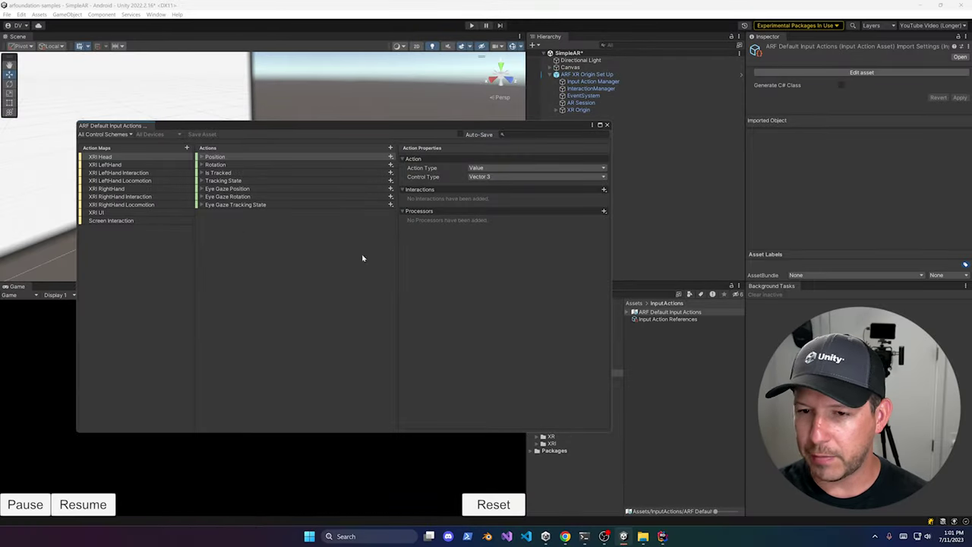
Step: Add a new action named 'Toggle passthrough' to the XRI RightHand action map
{"action": "left_click", "coordinate": [110, 189]}
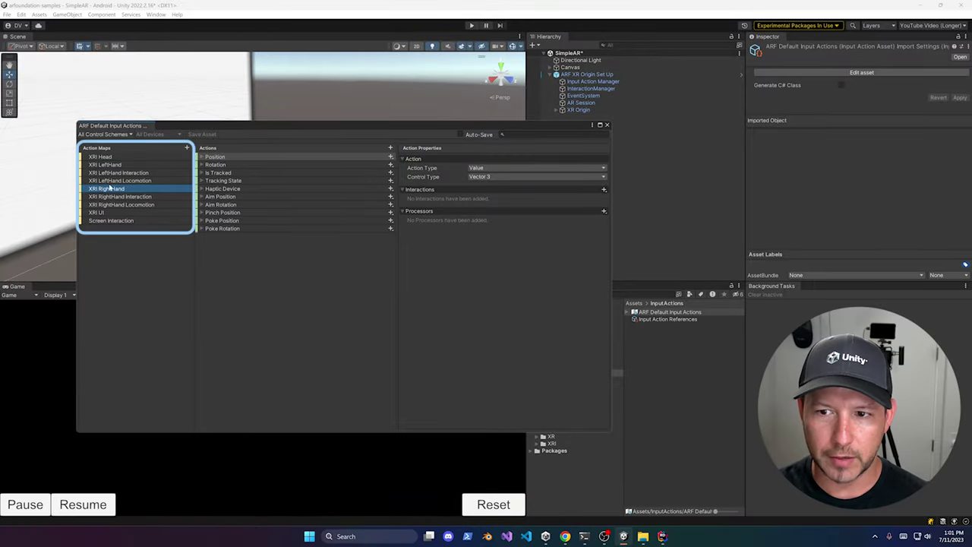
{"action": "left_click", "coordinate": [391, 148]}
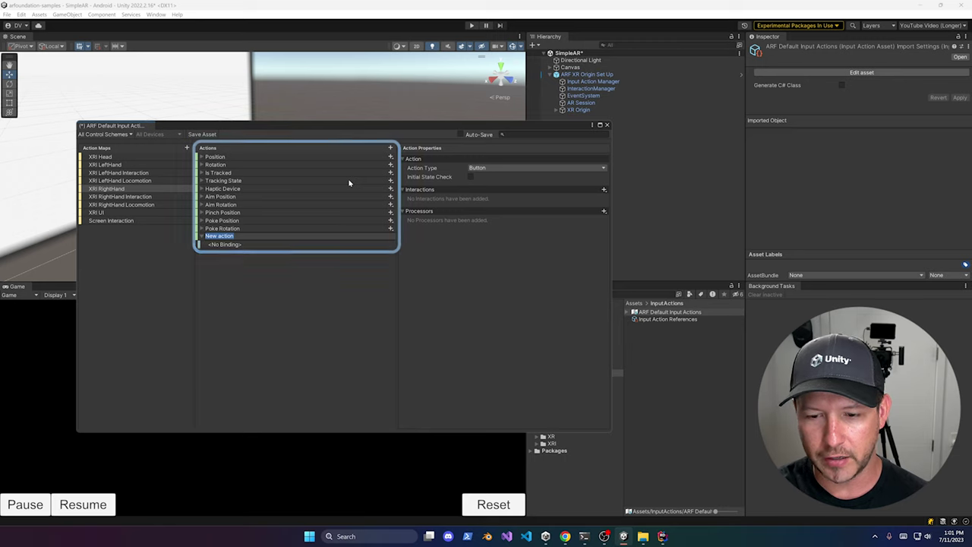
{"action": "type", "text": "Toggle"}
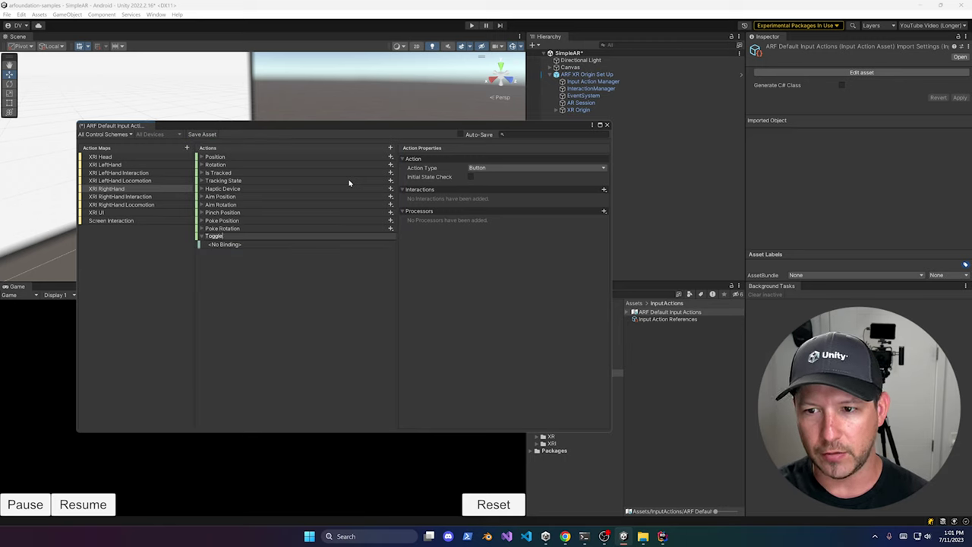
{"action": "type", "text": " passthrough"}
{"action": "key", "text": "Return"}
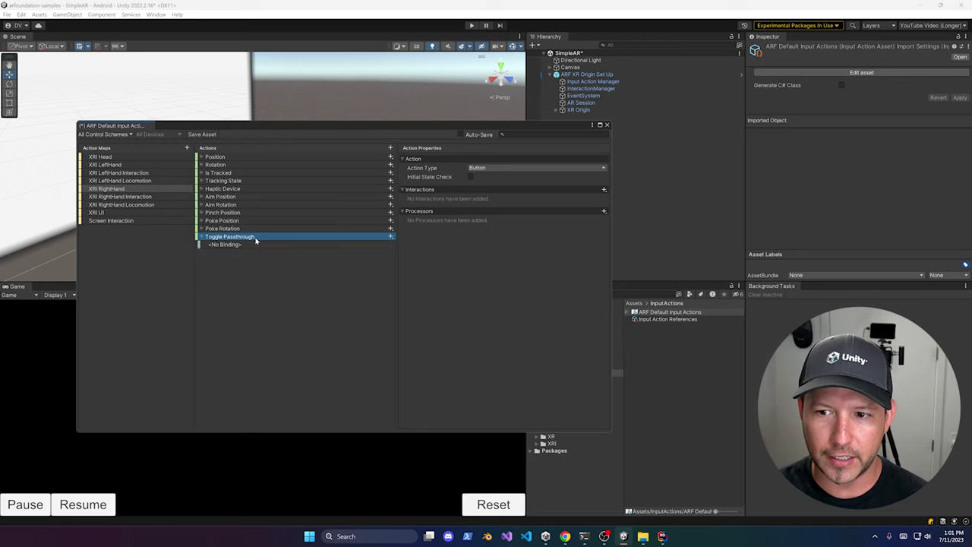
Step: Bind the action to XR Controller > Optional Controls > primaryButton
{"action": "left_click", "coordinate": [252, 245]}
{"action": "left_click", "coordinate": [532, 167]}
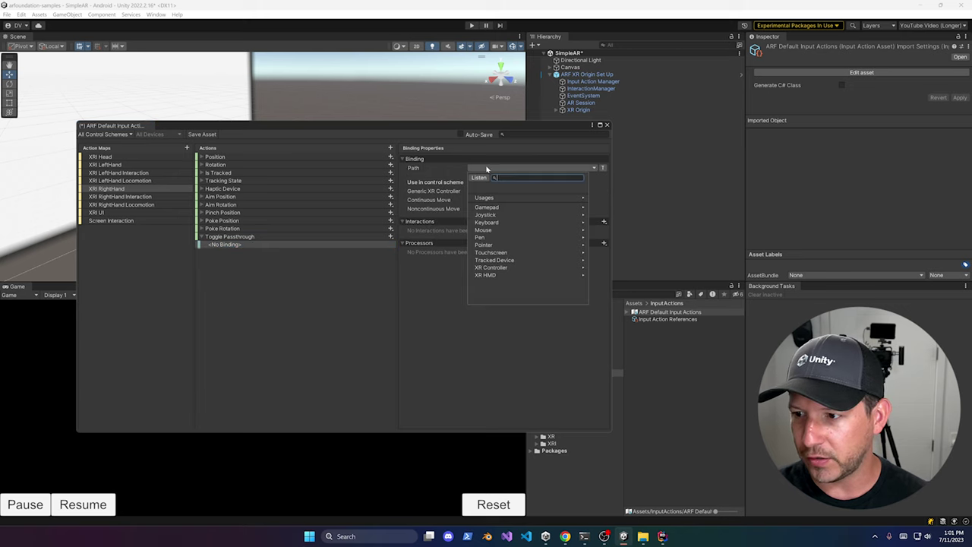
{"action": "left_click", "coordinate": [501, 270]}
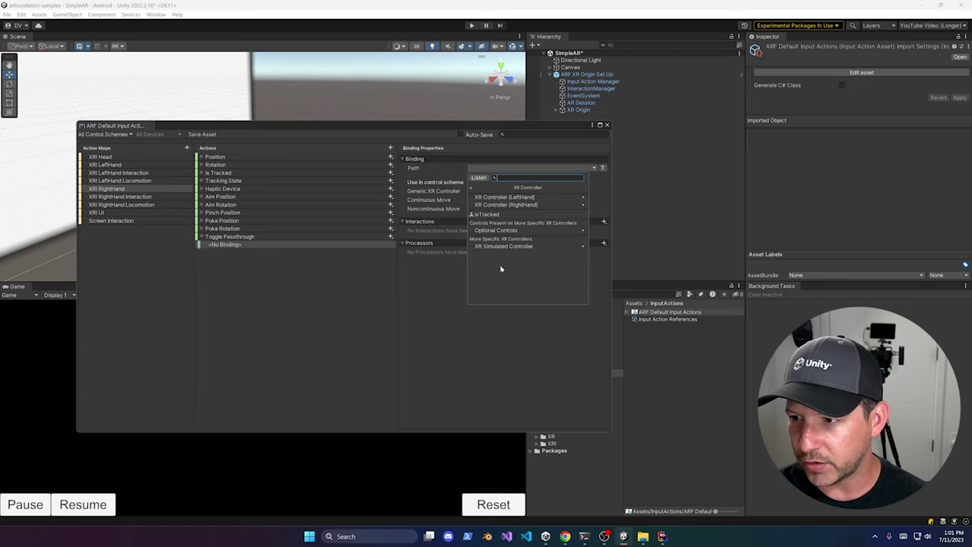
{"action": "left_click", "coordinate": [502, 230]}
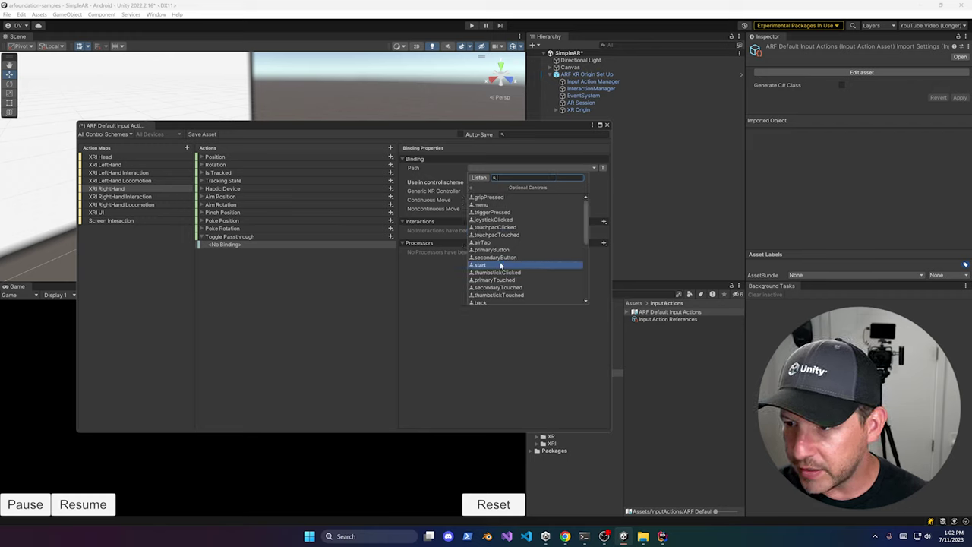
{"action": "left_click", "coordinate": [498, 250]}
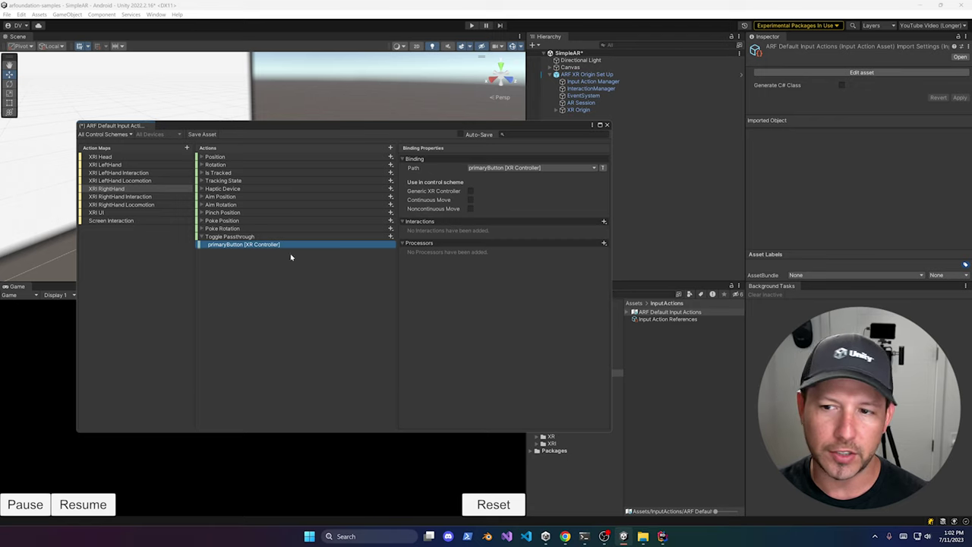
Step: Save the input actions asset, close its editor, and expand ARF Default Input Actions
{"action": "left_click", "coordinate": [229, 237]}
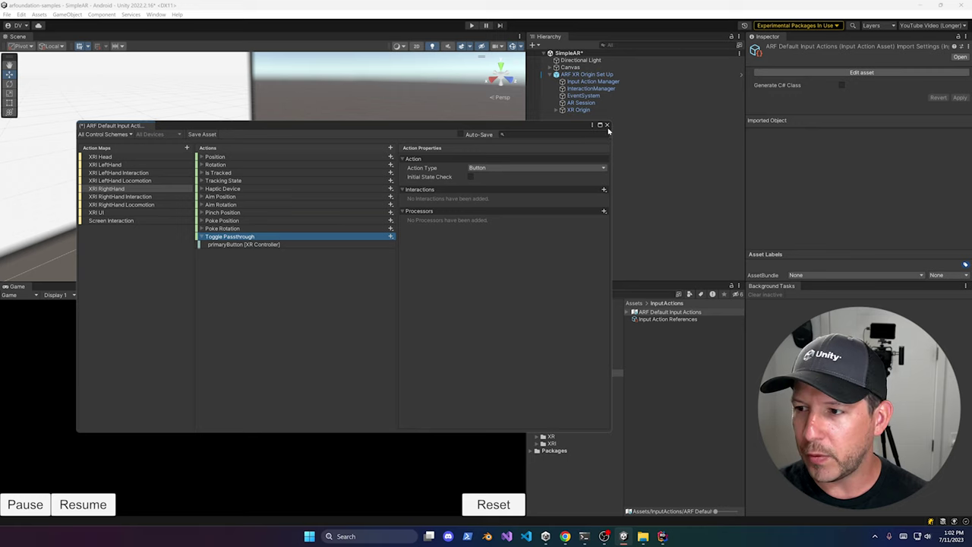
{"action": "left_click", "coordinate": [202, 134]}
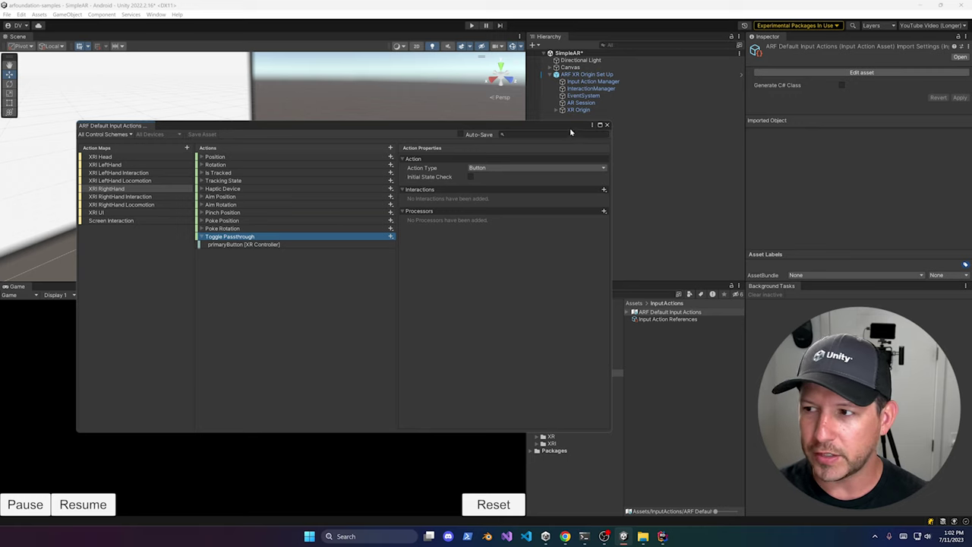
{"action": "left_click", "coordinate": [607, 125]}
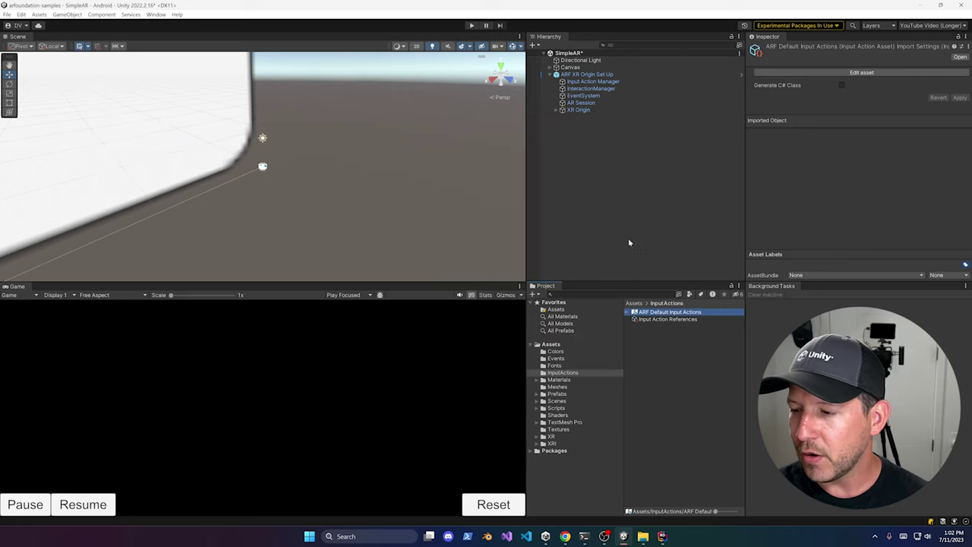
{"action": "left_click", "coordinate": [628, 314]}
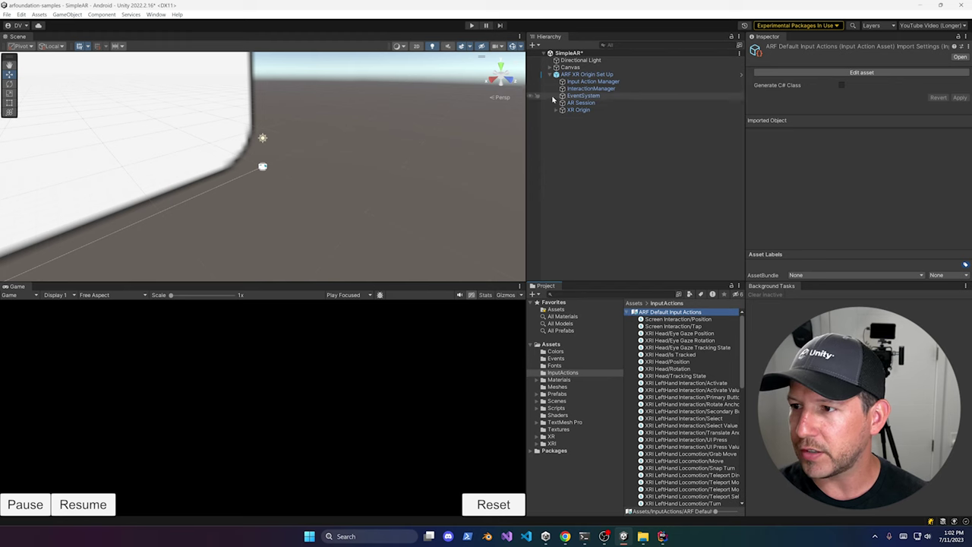
Step: On XR Origin's Toggle Passthrough component, enable Use Reference and pick XRI RightHand/Toggle Passthrough
{"action": "left_click", "coordinate": [597, 110]}
{"action": "scroll", "coordinate": [840, 207], "scroll_direction": "down", "scroll_amount": 3}
{"action": "scroll", "coordinate": [840, 207], "scroll_direction": "down", "scroll_amount": 5}
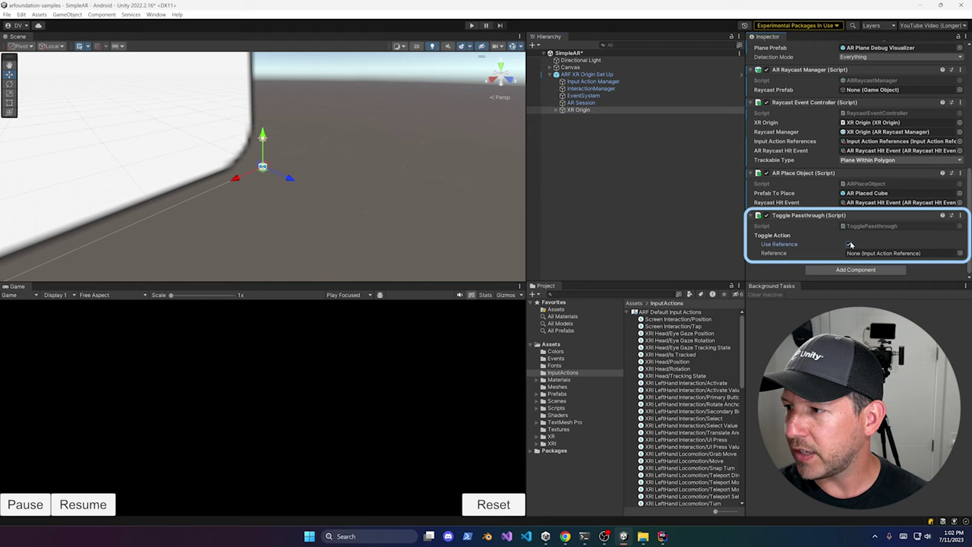
{"action": "left_click", "coordinate": [850, 243]}
{"action": "left_click", "coordinate": [957, 252]}
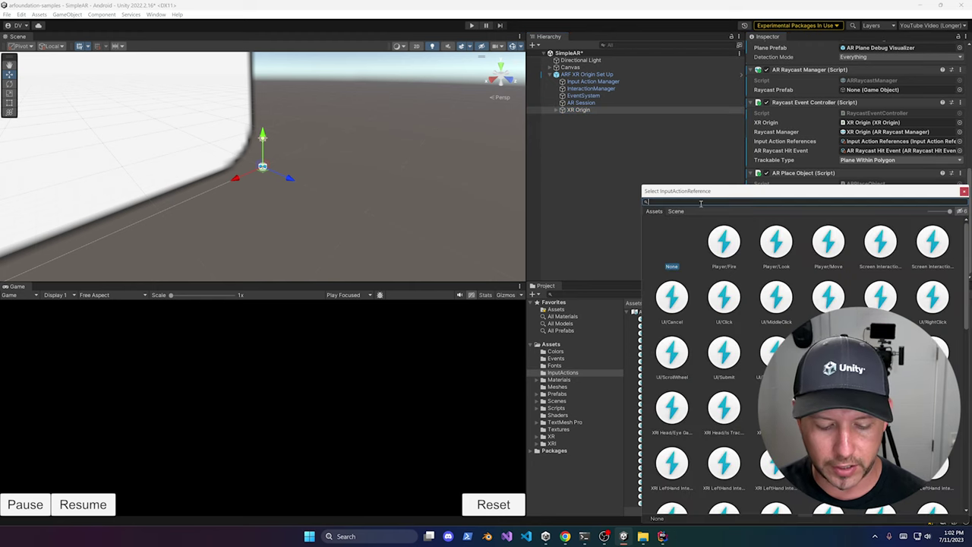
{"action": "type", "text": "pass"}
{"action": "double_click", "coordinate": [718, 242]}
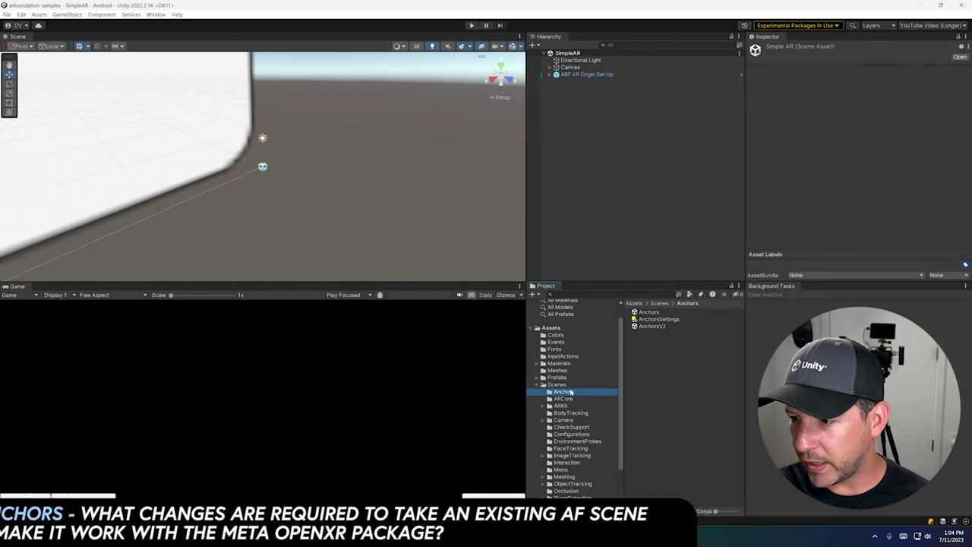
Step: Open the AnchorsV2 scene and select LeftHand Controller under XR Origin > Camera Offset
{"action": "double_click", "coordinate": [651, 326]}
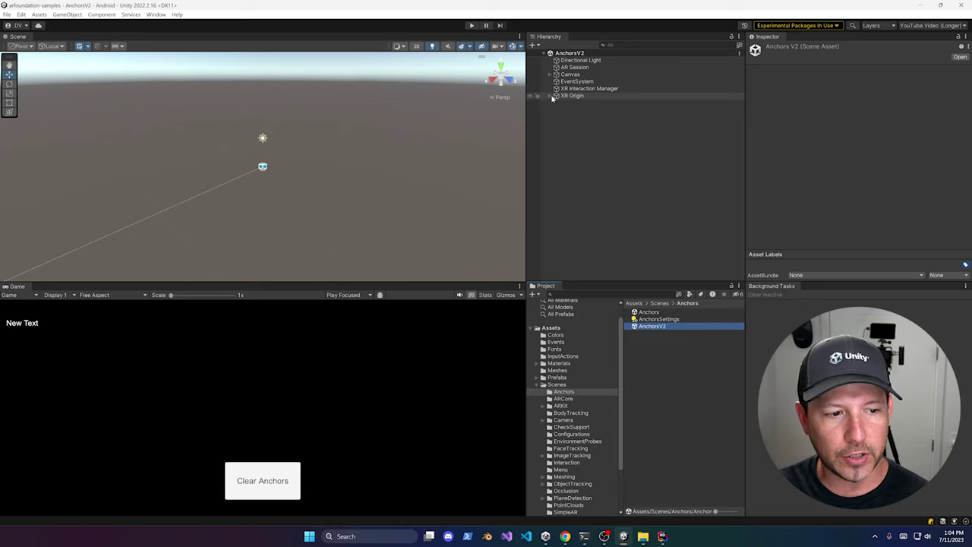
{"action": "left_click", "coordinate": [551, 96]}
{"action": "left_click", "coordinate": [557, 103]}
{"action": "left_click", "coordinate": [597, 116]}
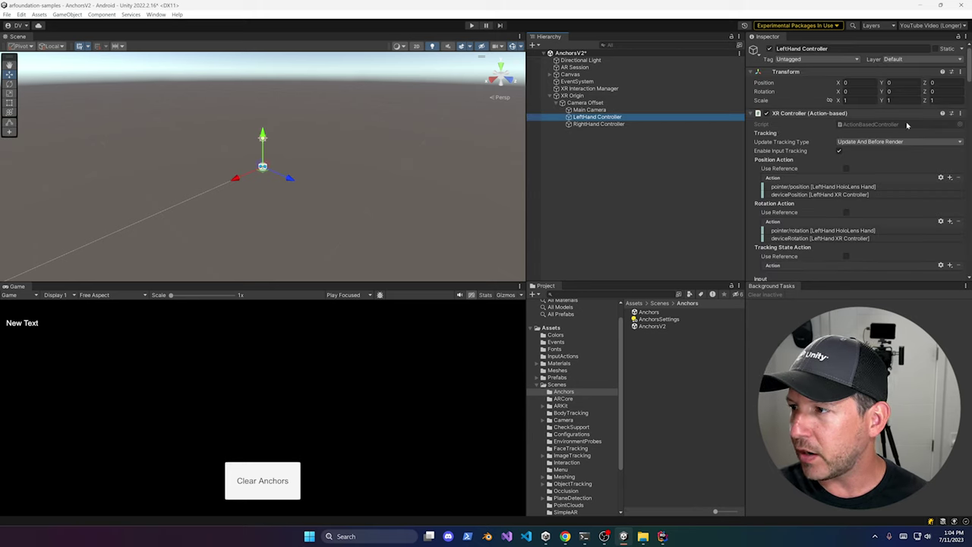
Step: Check the XR Controller's preset list, which shows no available presets
{"action": "left_click", "coordinate": [951, 114]}
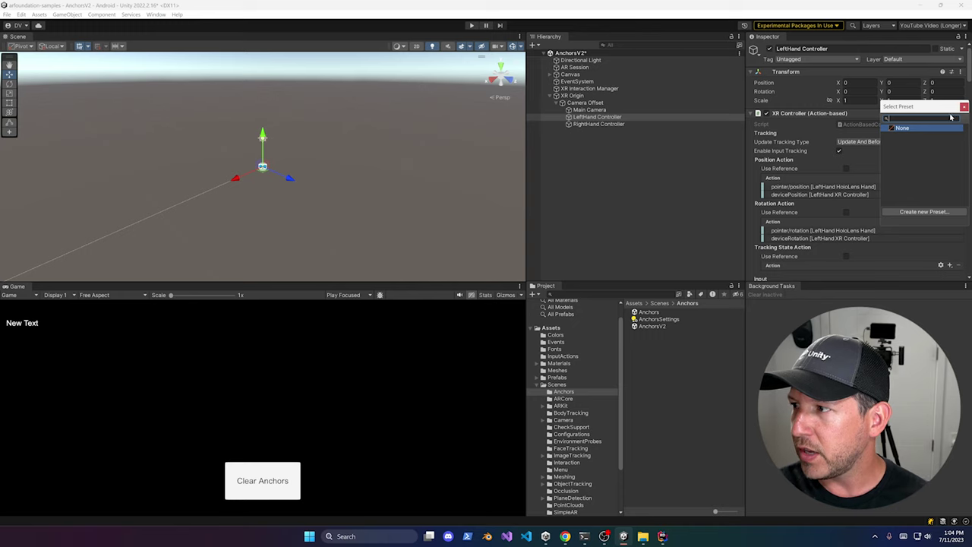
{"action": "left_click_drag", "start_coordinate": [934, 107], "coordinate": [823, 114]}
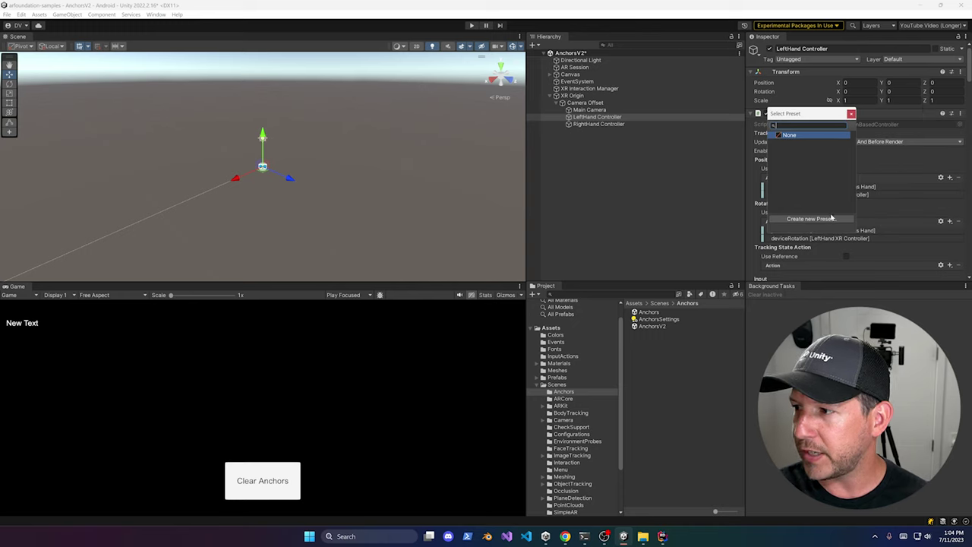
{"action": "left_click", "coordinate": [851, 114]}
{"action": "left_click", "coordinate": [952, 114]}
{"action": "left_click", "coordinate": [963, 113]}
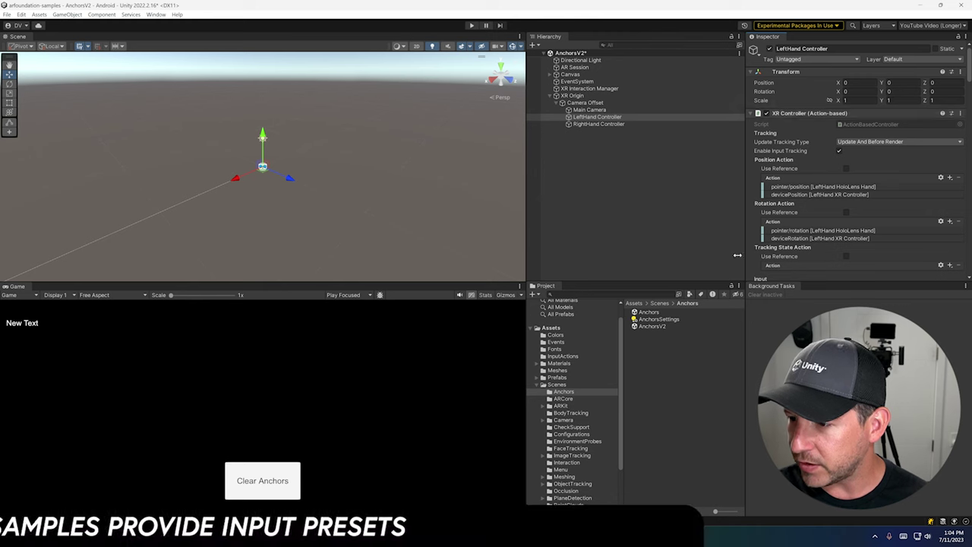
Step: Import the XR Interaction Toolkit 2.3.1 Starter Assets sample via Package Manager
{"action": "left_click", "coordinate": [155, 15]}
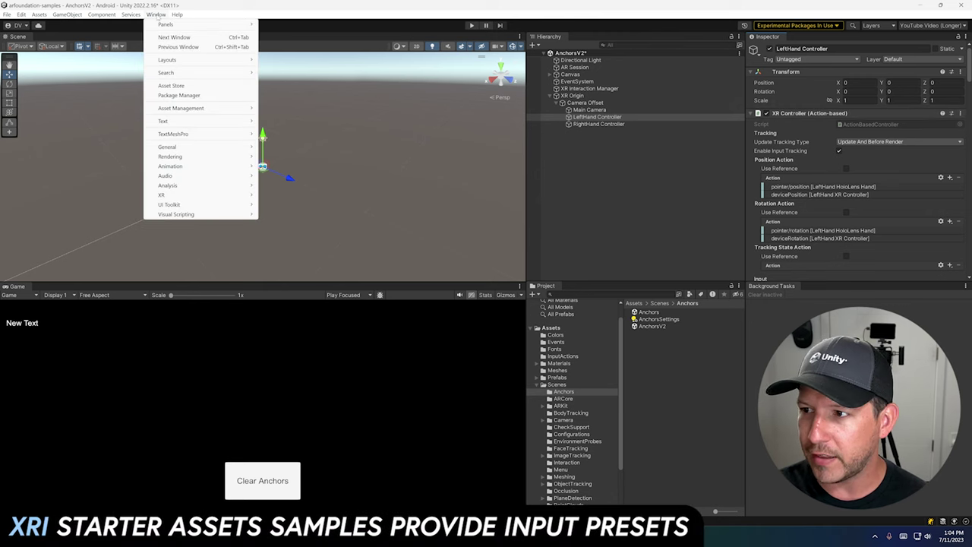
{"action": "left_click", "coordinate": [176, 97]}
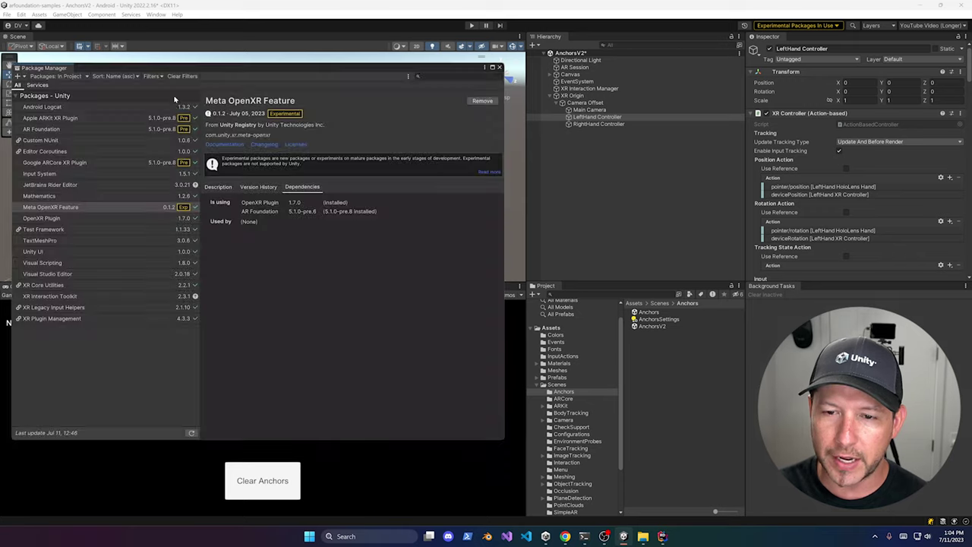
{"action": "left_click", "coordinate": [70, 296]}
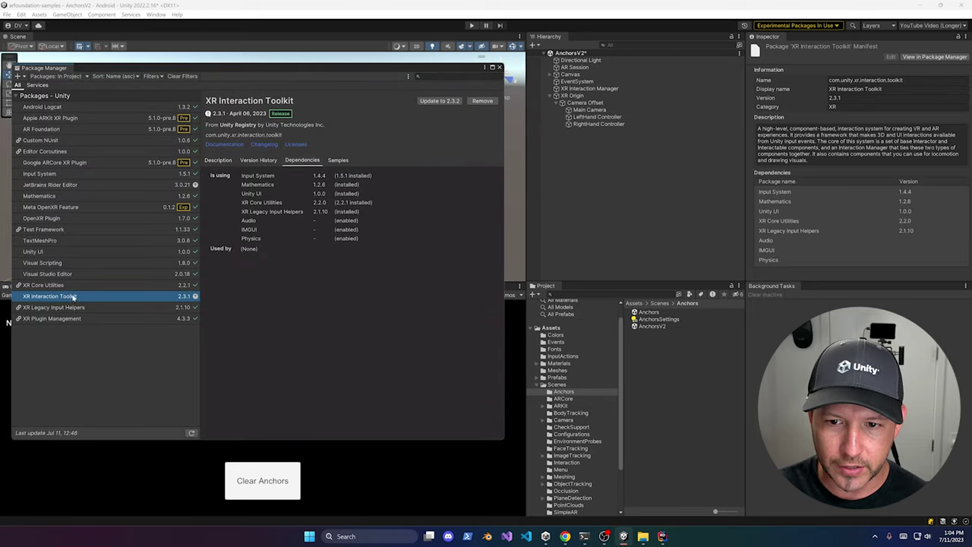
{"action": "left_click", "coordinate": [338, 160]}
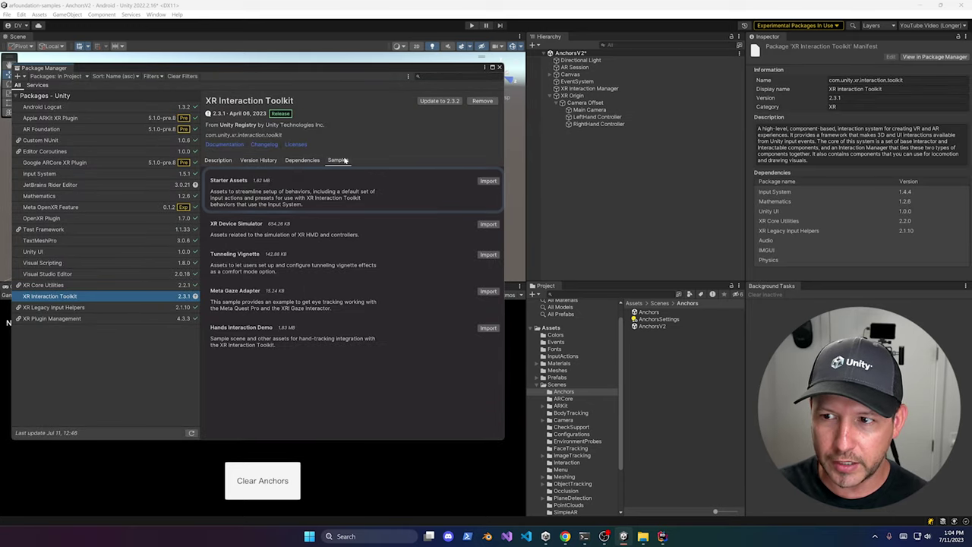
{"action": "left_click", "coordinate": [488, 181]}
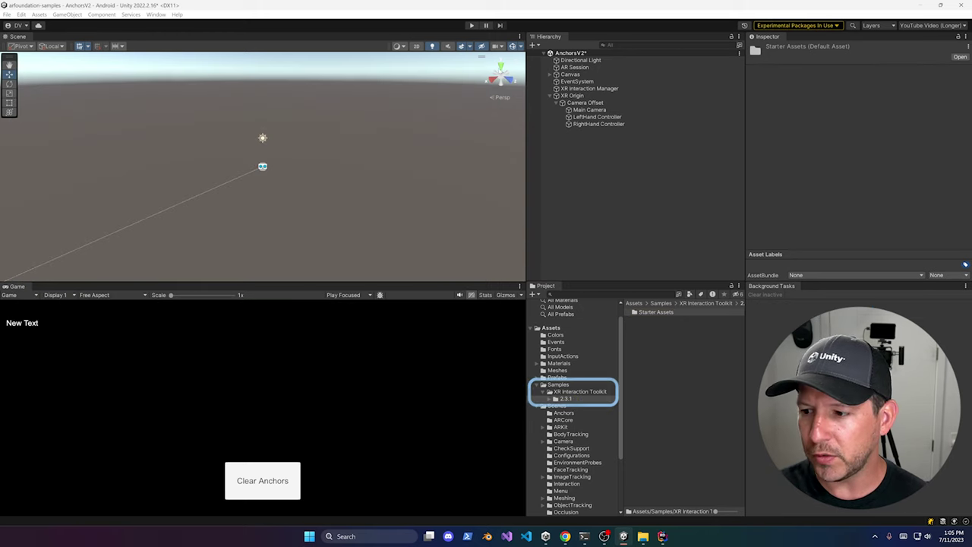
{"action": "left_click", "coordinate": [499, 67]}
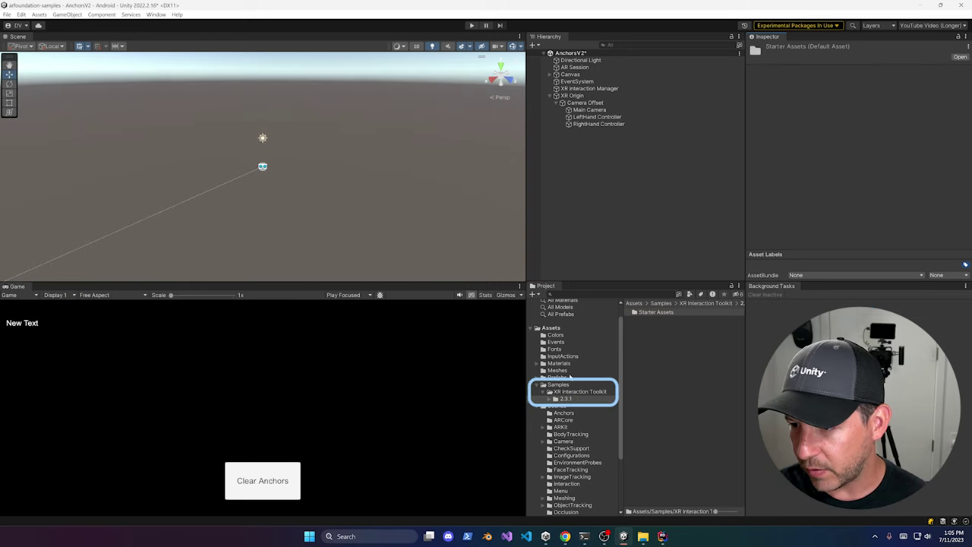
Step: Apply the XRI Default Left Controller preset to LeftHand Controller's XR Controller (Action-based) component
{"action": "left_click", "coordinate": [556, 398]}
{"action": "left_click", "coordinate": [571, 405]}
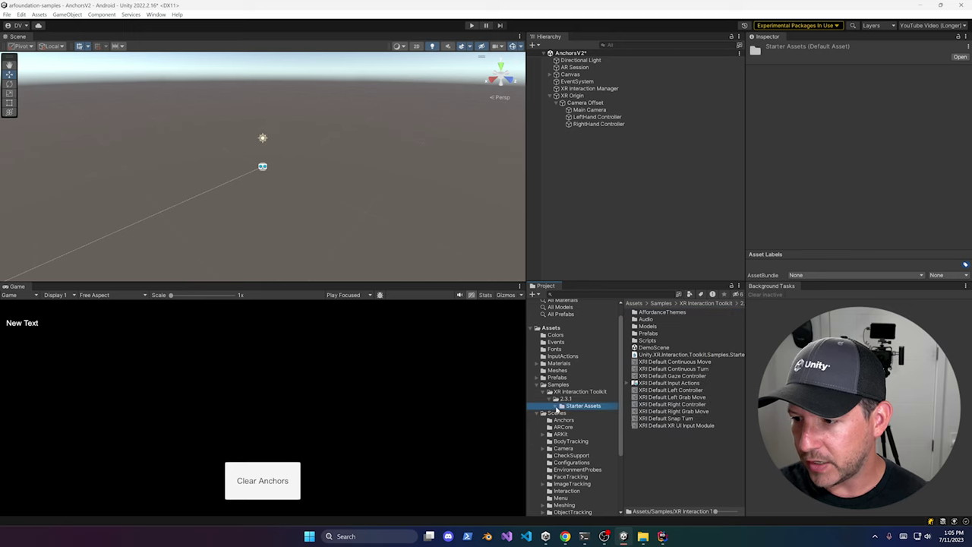
{"action": "left_click", "coordinate": [561, 406]}
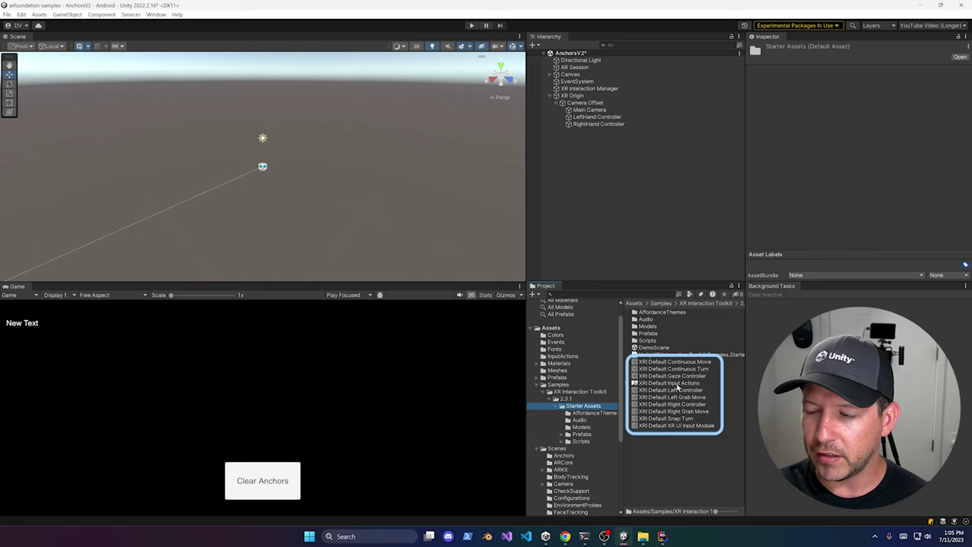
{"action": "left_click", "coordinate": [595, 119]}
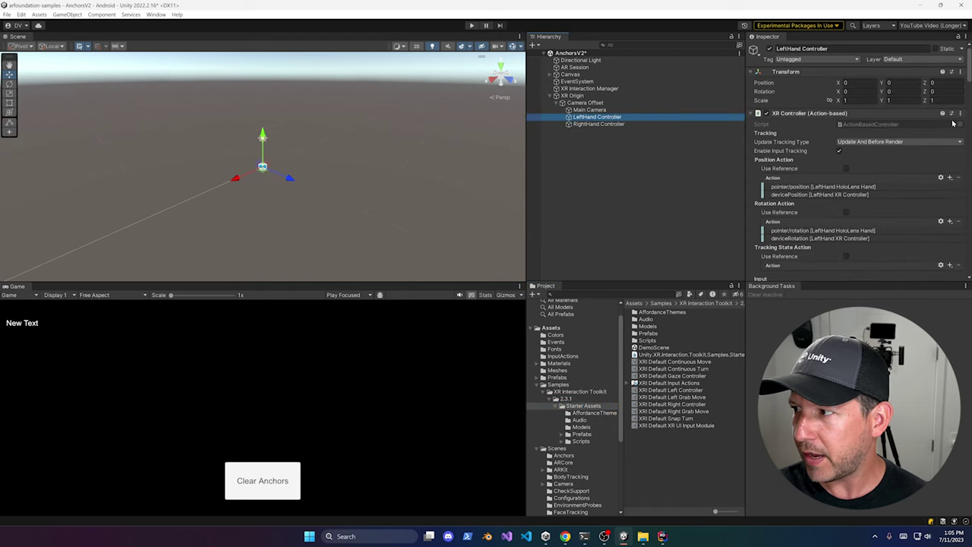
{"action": "left_click", "coordinate": [952, 114]}
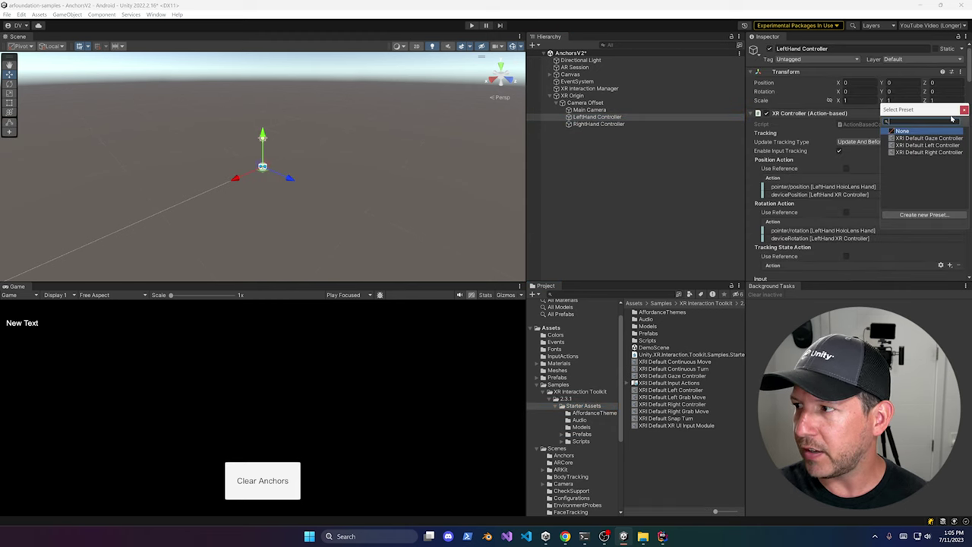
{"action": "double_click", "coordinate": [909, 146]}
Step: Set LeftHand Controller's Model Parent to LeftHand Controller itself
{"action": "scroll", "coordinate": [866, 187], "scroll_direction": "down", "scroll_amount": 10}
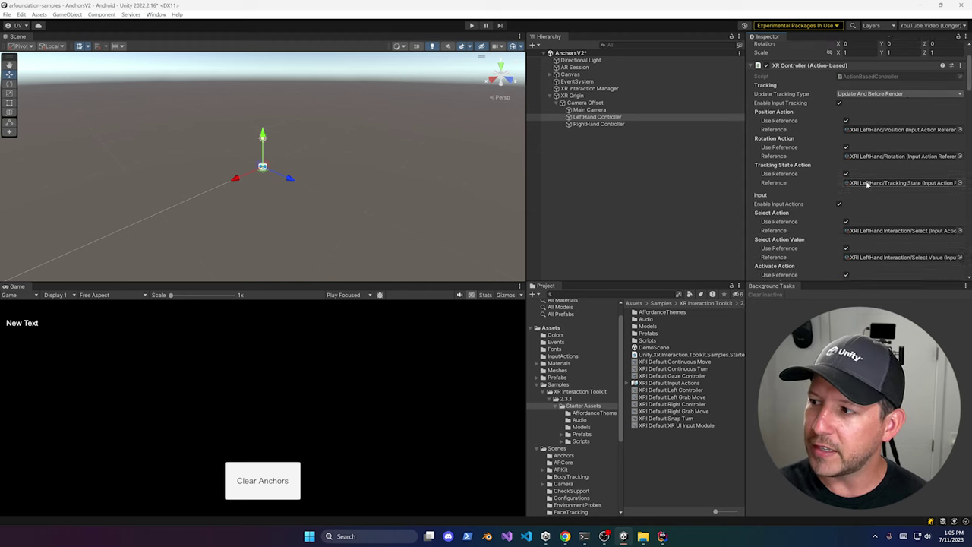
{"action": "scroll", "coordinate": [863, 198], "scroll_direction": "down", "scroll_amount": 1}
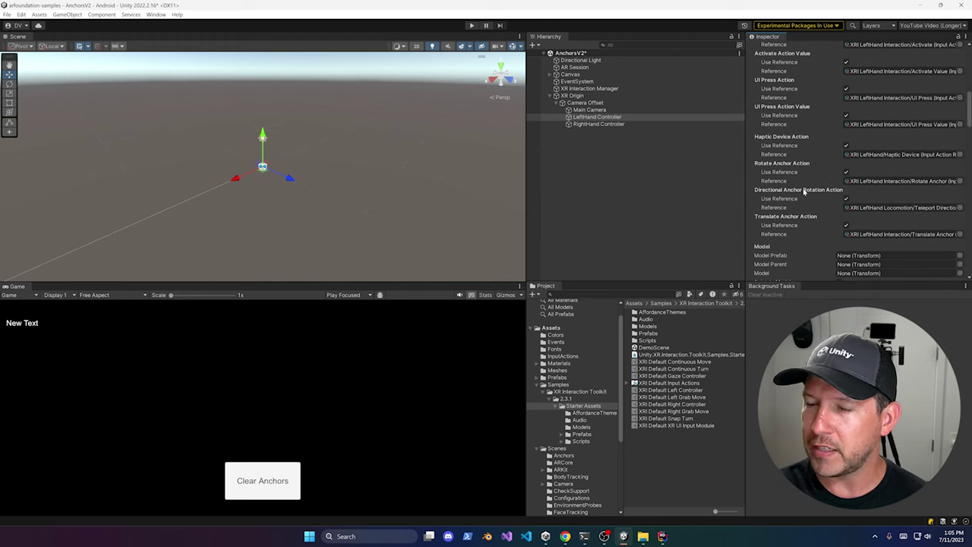
{"action": "scroll", "coordinate": [806, 189], "scroll_direction": "down", "scroll_amount": 5}
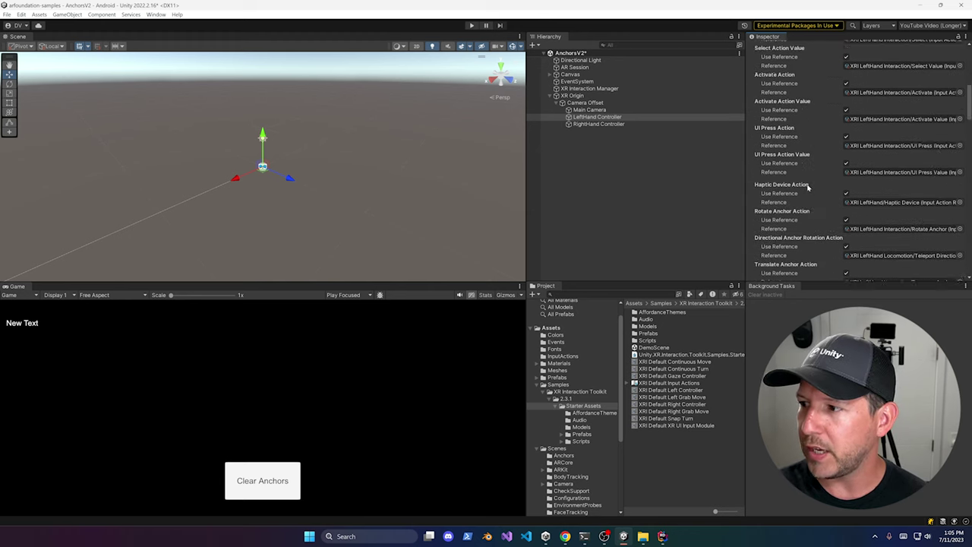
{"action": "left_click", "coordinate": [861, 145]}
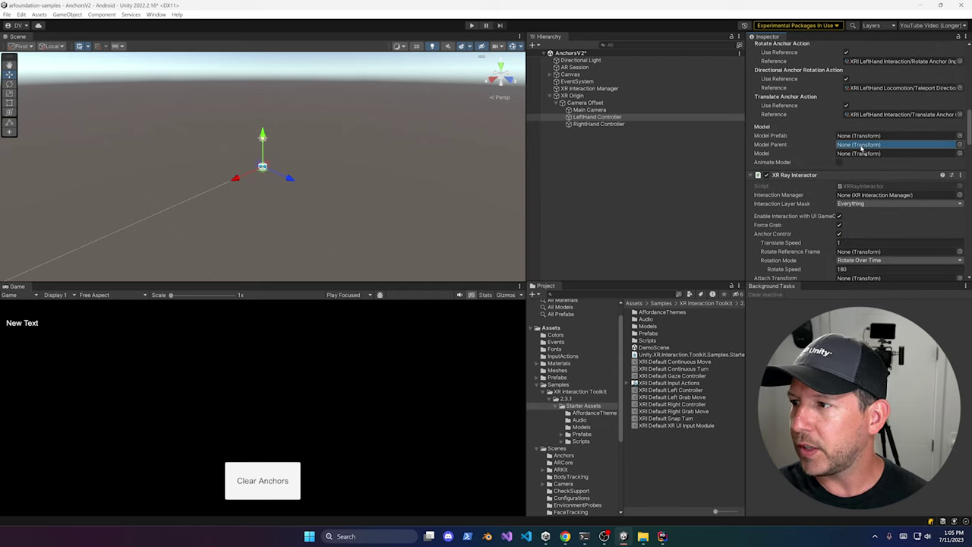
{"action": "key", "text": "ctrl+v"}
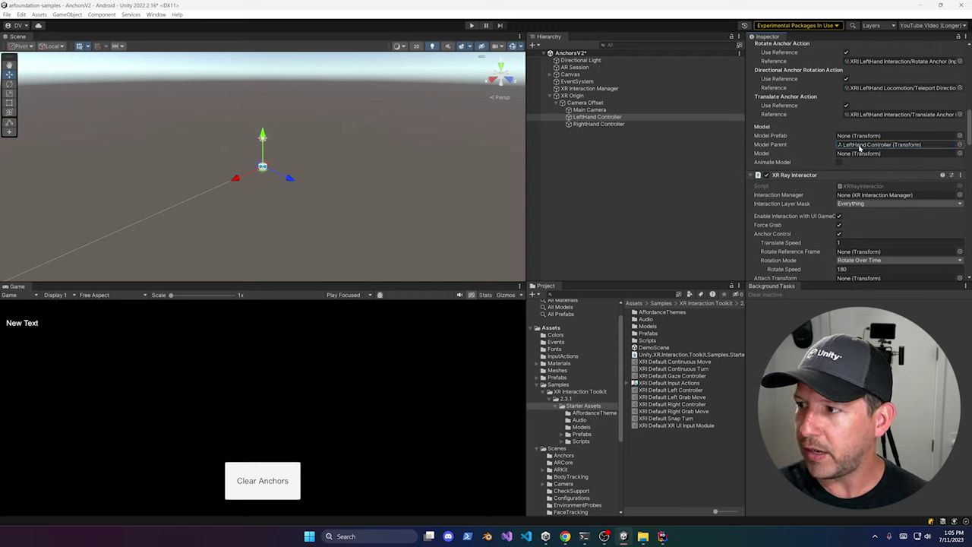
{"action": "left_click", "coordinate": [785, 138]}
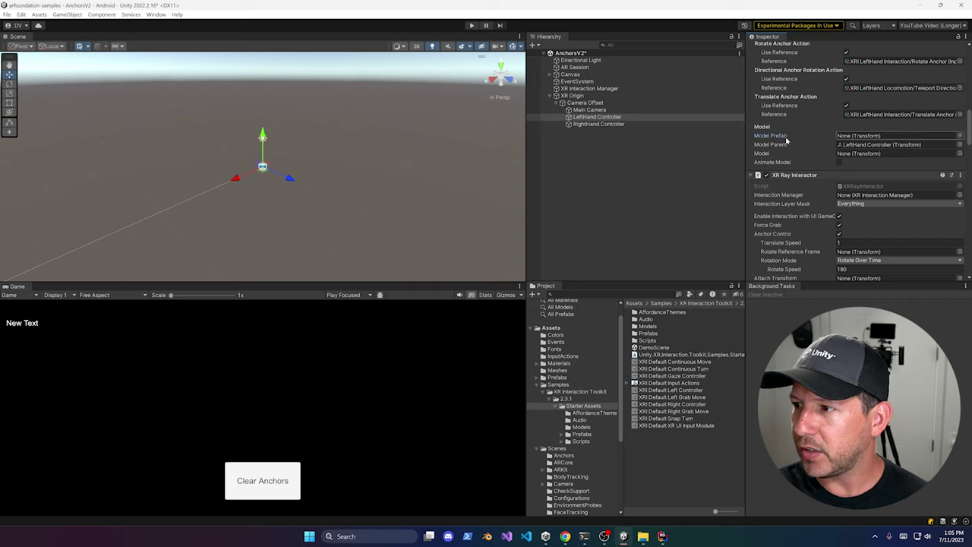
{"action": "left_click", "coordinate": [582, 434]}
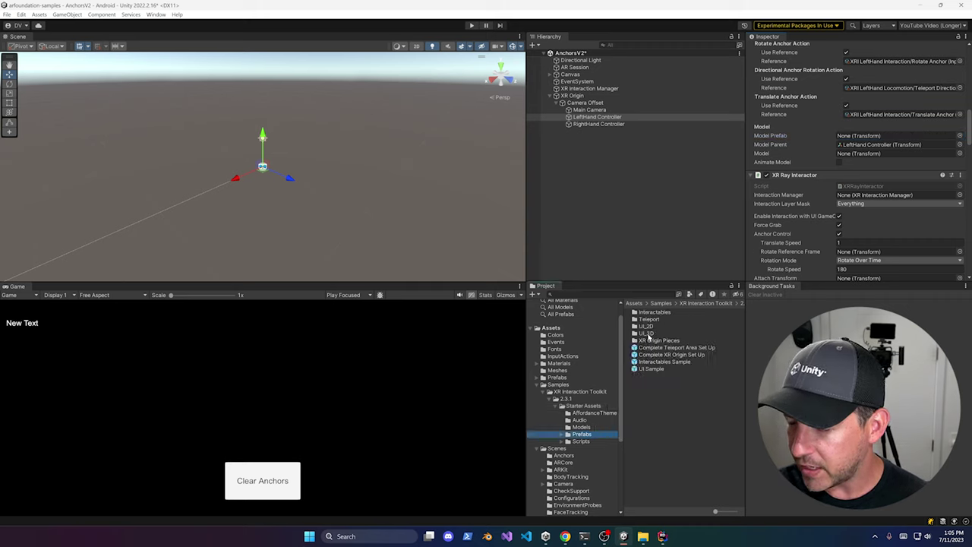
Step: Assign the XR Controller Left prefab from Prefabs > XR Origin Pieces as LeftHand Controller's Model Prefab
{"action": "double_click", "coordinate": [647, 334]}
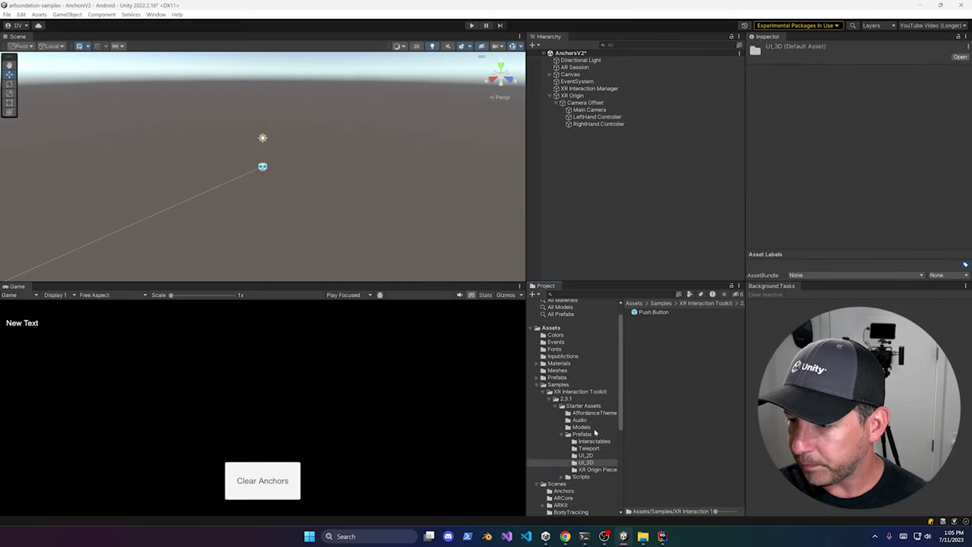
{"action": "left_click", "coordinate": [587, 469]}
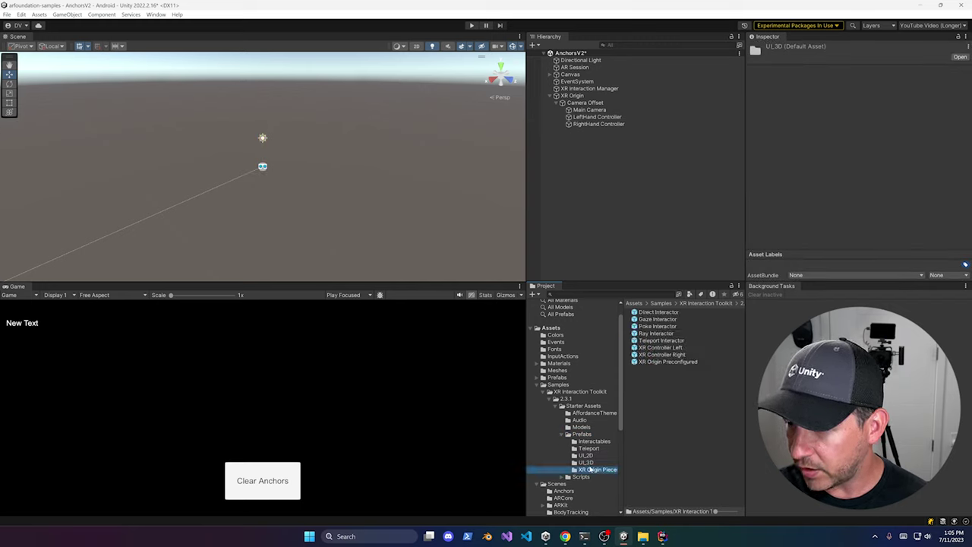
{"action": "left_click", "coordinate": [669, 349]}
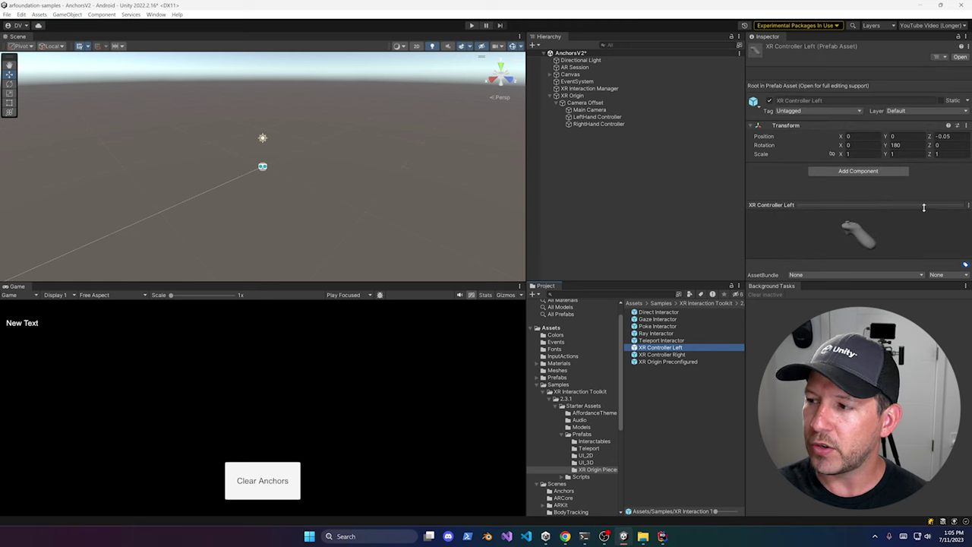
{"action": "left_click", "coordinate": [597, 117]}
{"action": "scroll", "coordinate": [836, 232], "scroll_direction": "down", "scroll_amount": 10}
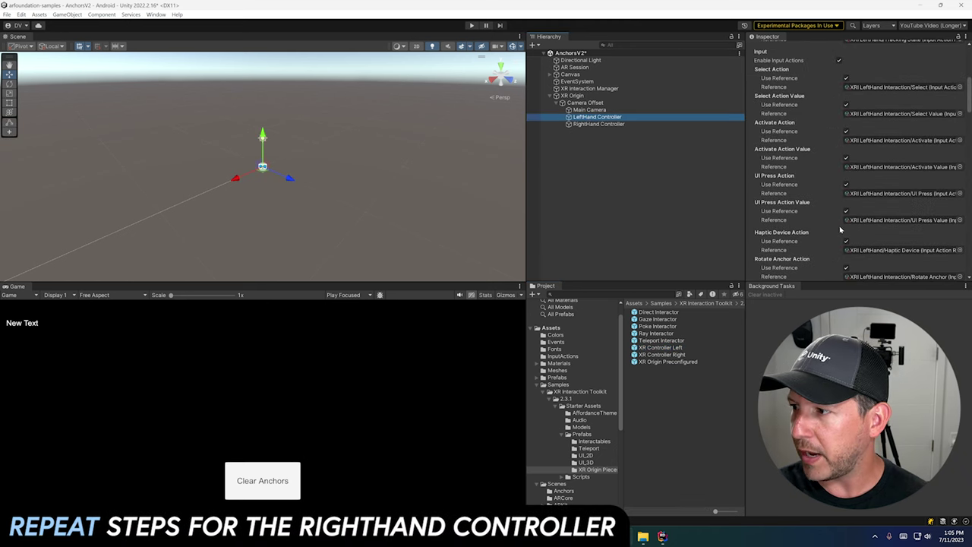
{"action": "scroll", "coordinate": [834, 234], "scroll_direction": "down", "scroll_amount": 1}
{"action": "left_click_drag", "start_coordinate": [662, 348], "coordinate": [841, 177]}
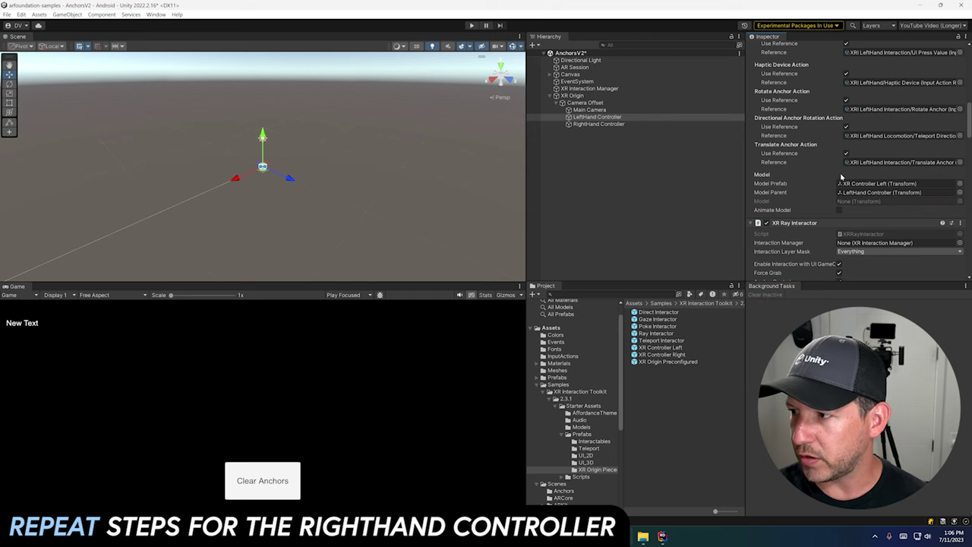
{"action": "left_click", "coordinate": [599, 110]}
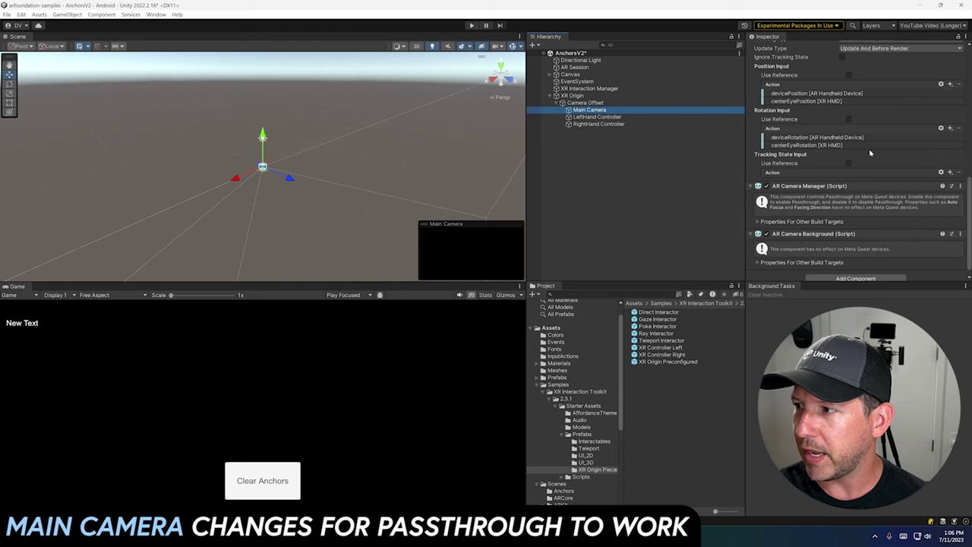
Step: Set the Main Camera background colour's alpha to 0 for transparent black, then review XR Origin's AR managers
{"action": "scroll", "coordinate": [870, 153], "scroll_direction": "up", "scroll_amount": 10}
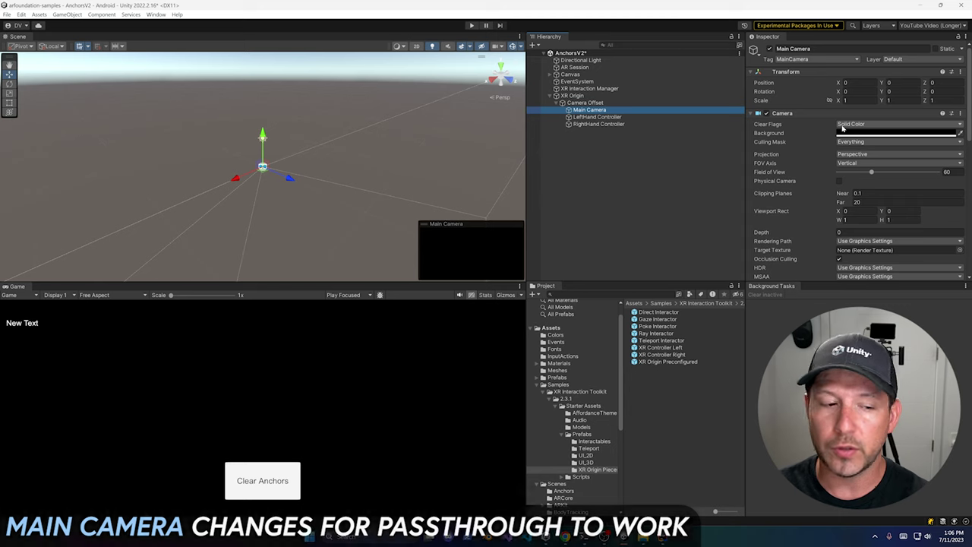
{"action": "left_click", "coordinate": [854, 133]}
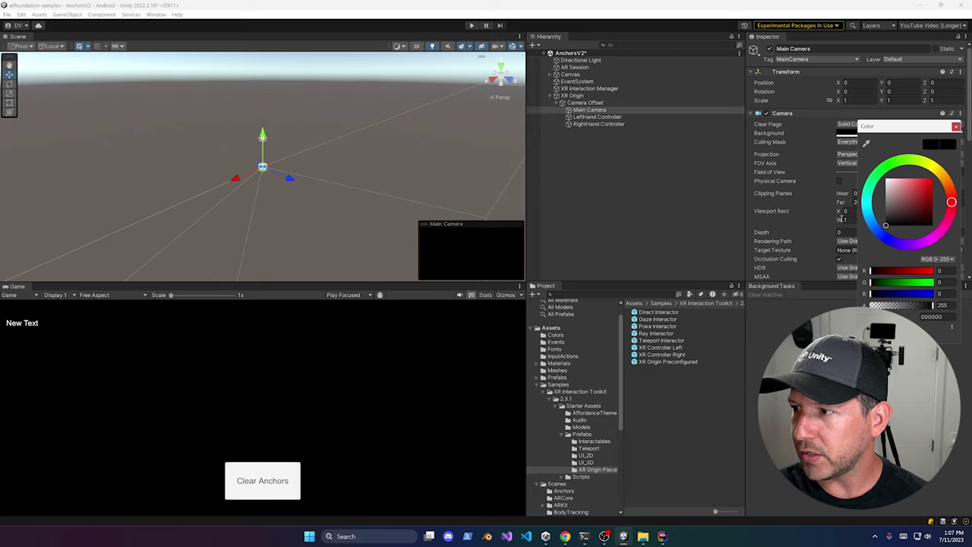
{"action": "left_click", "coordinate": [956, 126]}
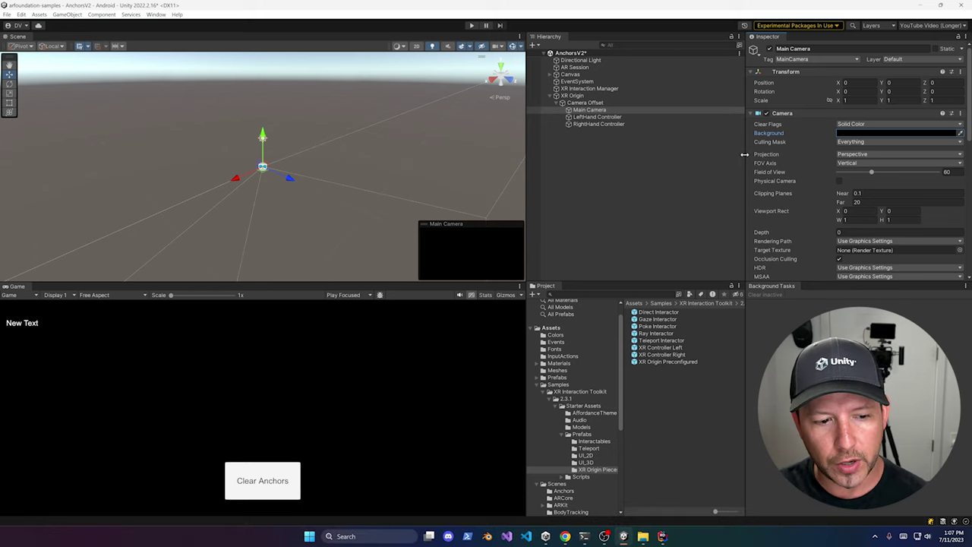
{"action": "left_click", "coordinate": [574, 96]}
{"action": "scroll", "coordinate": [839, 160], "scroll_direction": "down", "scroll_amount": 3}
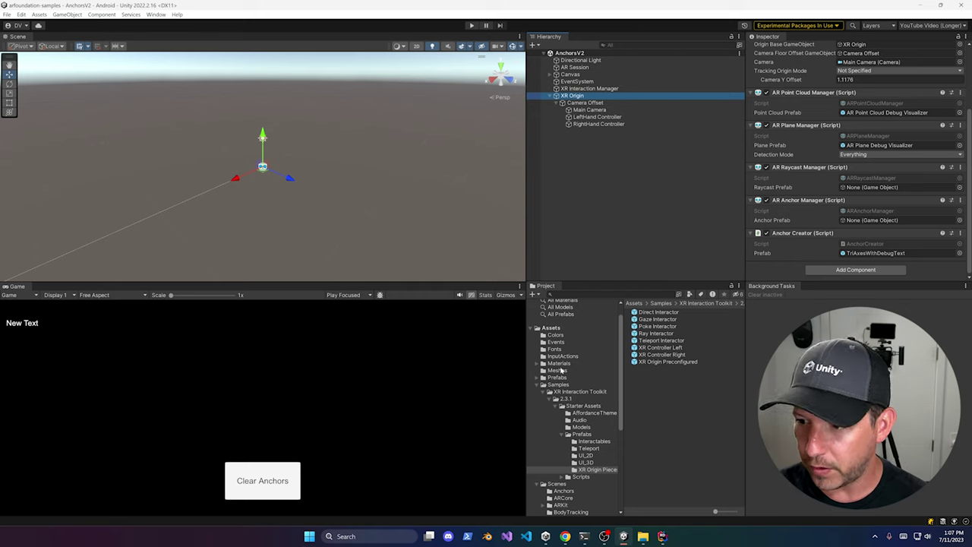
Step: Copy AnchorCreatorV2.cs from the ARFoundationWithMeta folder into Assets/Scripts
{"action": "left_click", "coordinate": [536, 387]}
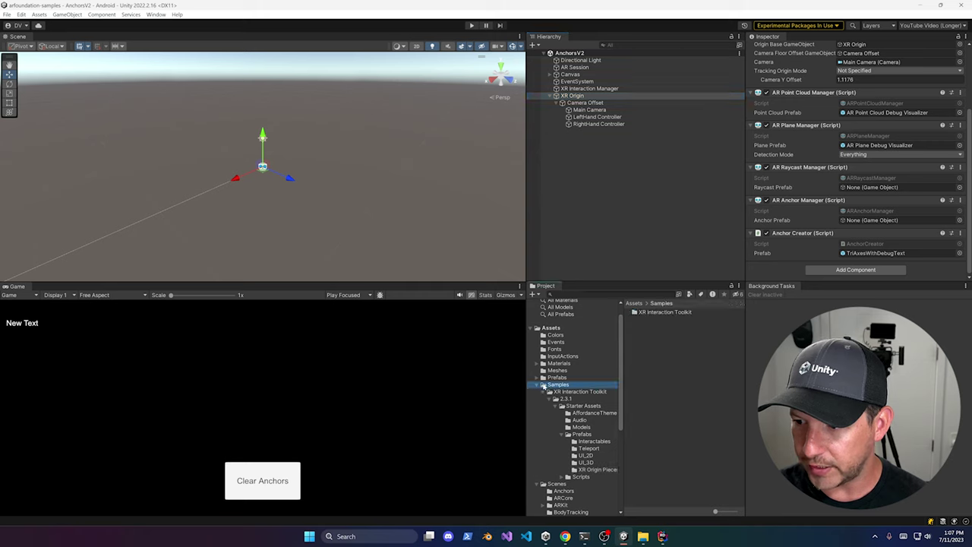
{"action": "left_click", "coordinate": [539, 386]}
{"action": "left_click", "coordinate": [540, 393]}
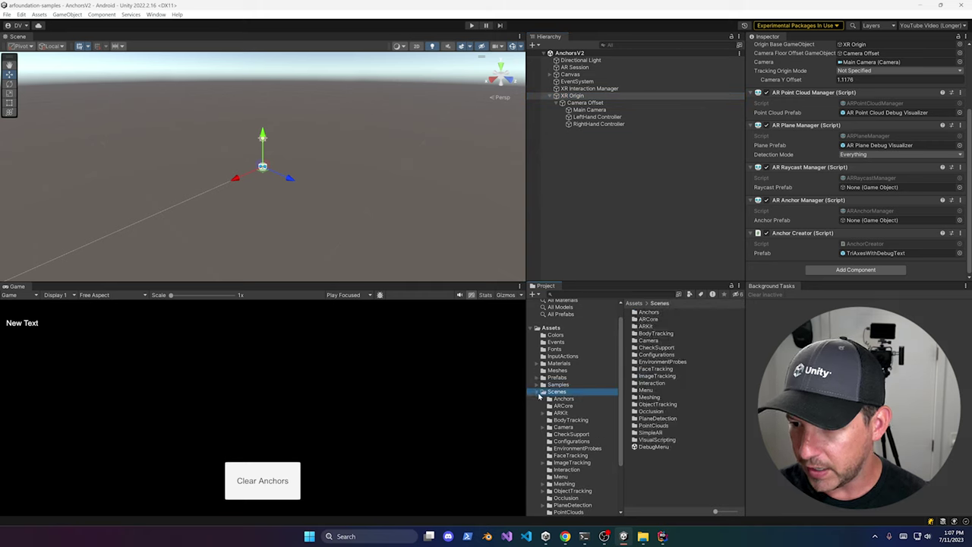
{"action": "left_click", "coordinate": [538, 394]}
{"action": "left_click", "coordinate": [556, 416]}
{"action": "left_click", "coordinate": [643, 537]}
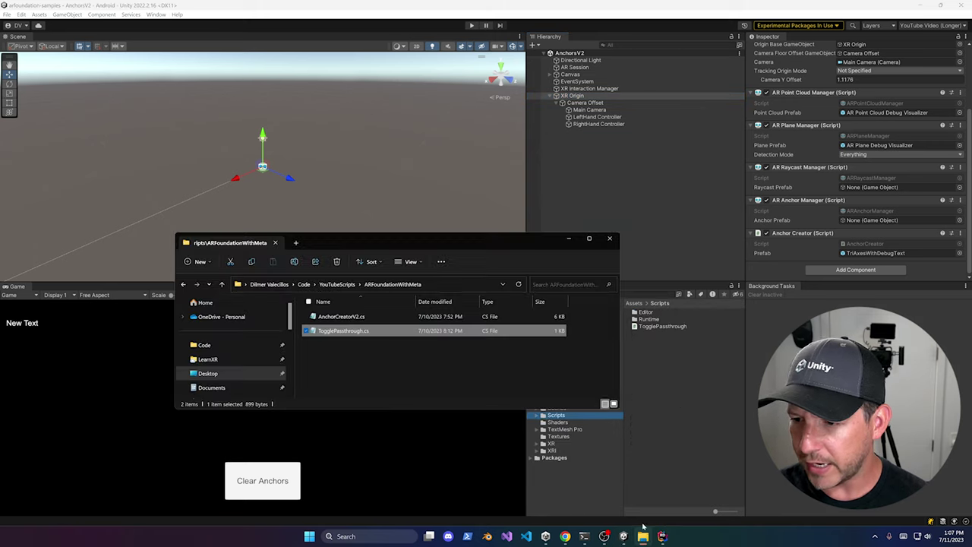
{"action": "left_click_drag", "start_coordinate": [344, 317], "coordinate": [679, 355]}
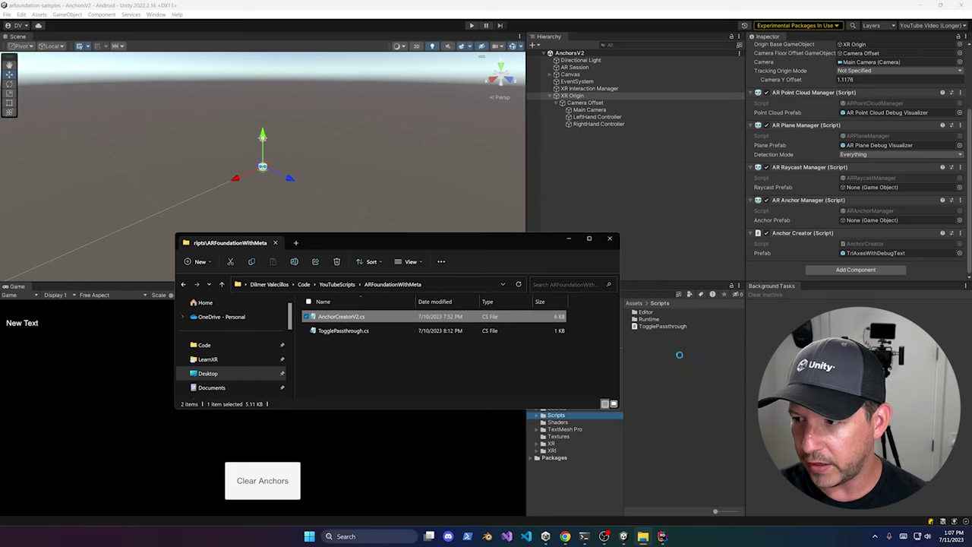